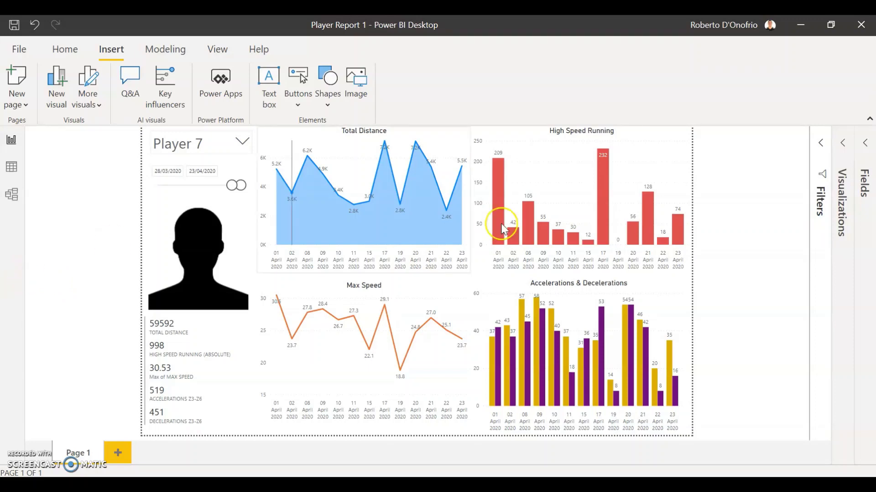
- Set the date slicer of the finished player report to the range 19/02/2020 to 21/03/2020
click(231, 188)
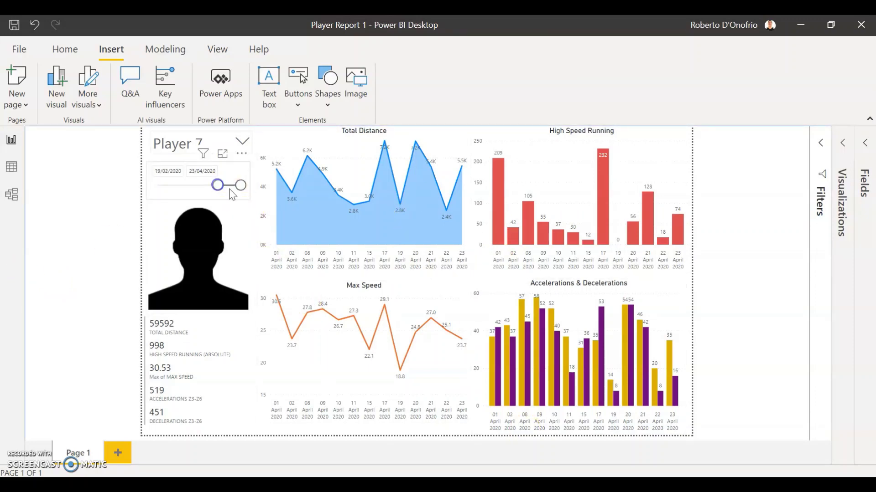
click(230, 188)
click(200, 172)
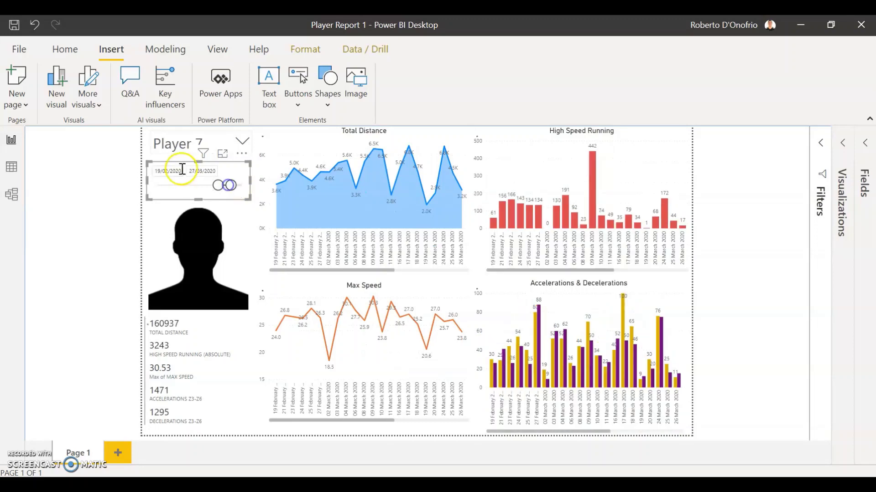
click(130, 191)
click(196, 173)
click(107, 195)
click(230, 187)
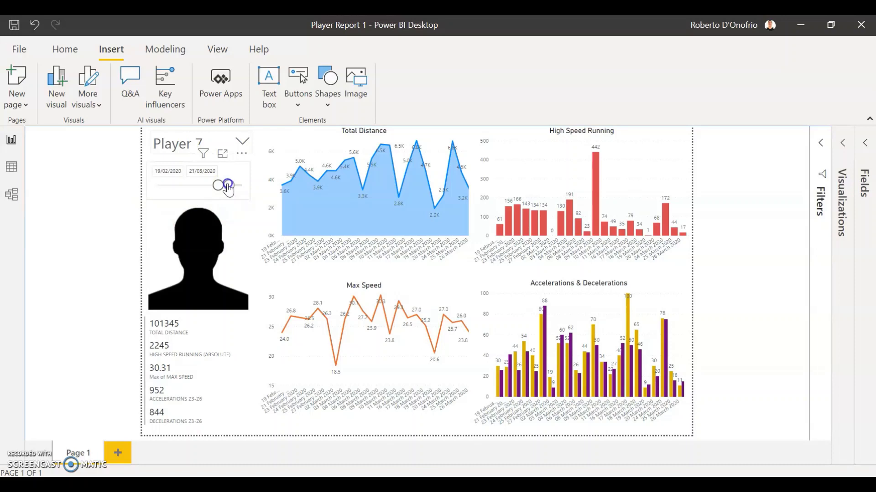
click(107, 210)
- Filter the player report to Player 1
click(171, 143)
click(185, 168)
click(173, 143)
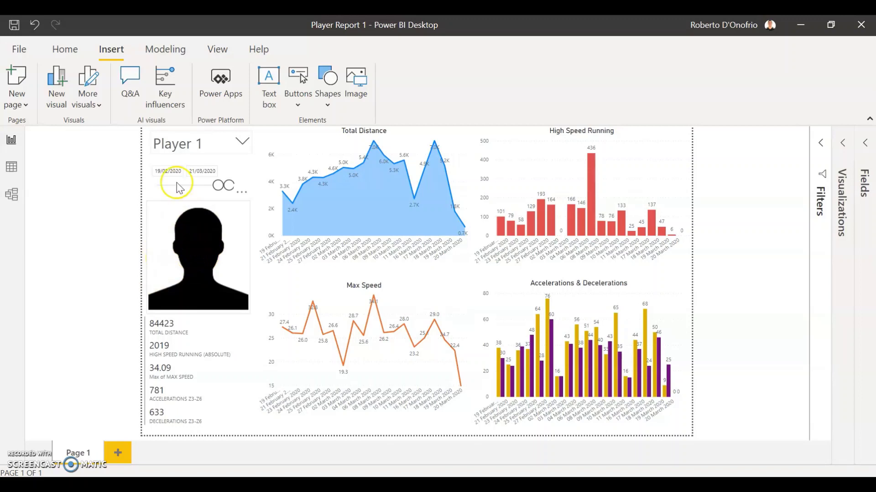
- Filter the player report to Player 3
click(181, 155)
scroll(178, 187, down, 5)
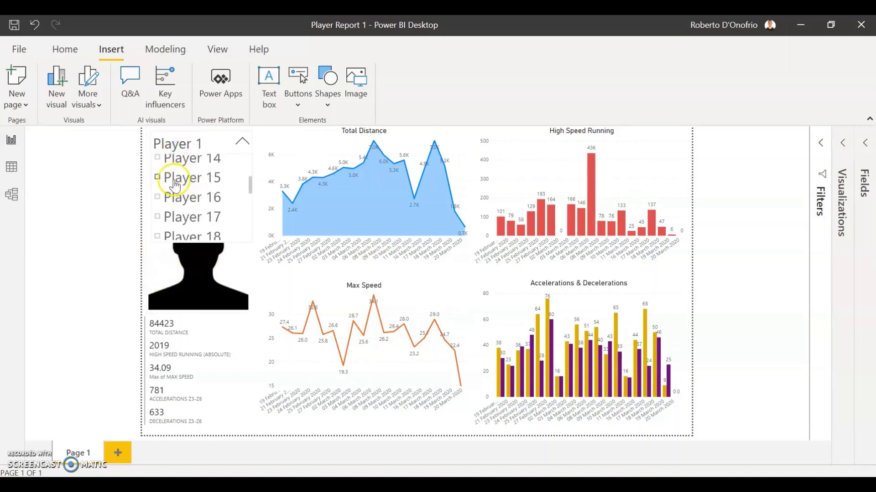
scroll(176, 192, down, 2)
click(175, 182)
click(89, 200)
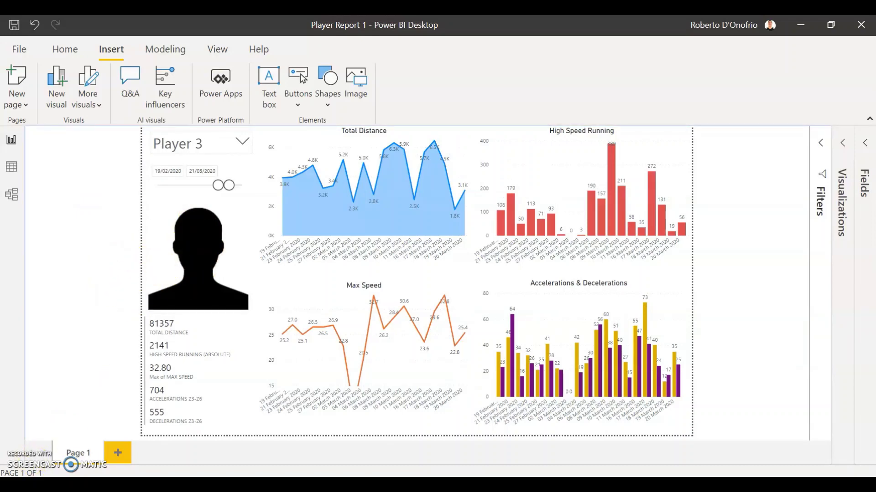
- Switch to the Data workbook in Excel and examine the player session rows on the Data dump sheet
key(alt+Tab)
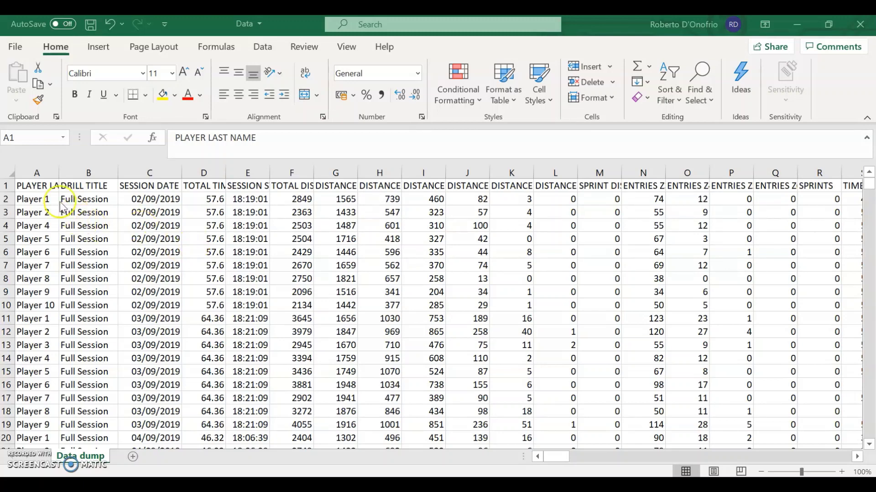
scroll(64, 285, down, 6)
scroll(64, 285, down, 14)
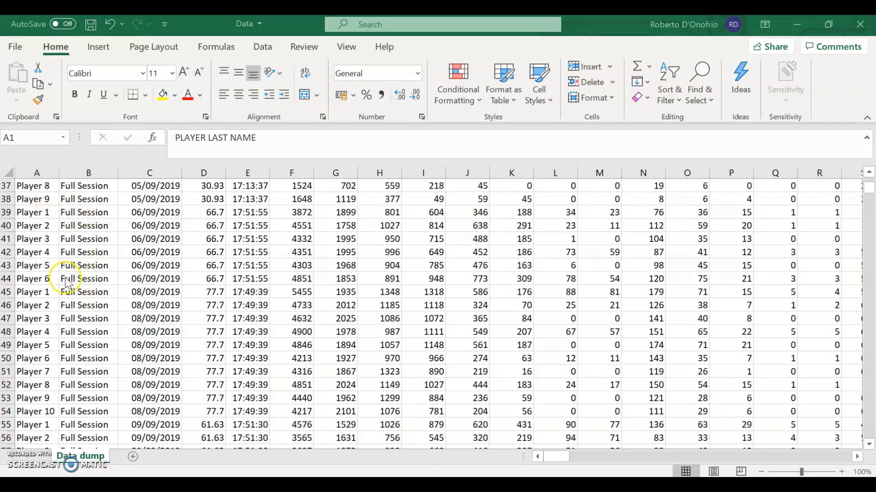
scroll(68, 279, up, 9)
scroll(67, 279, up, 11)
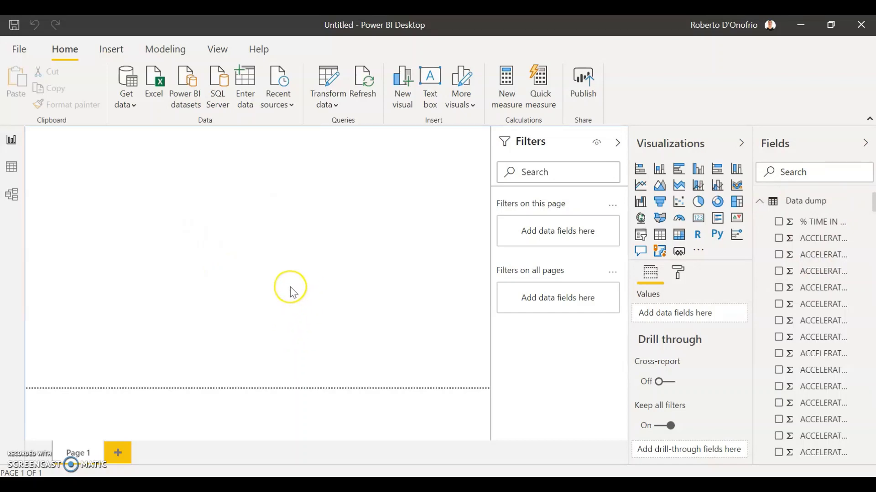
- Add a slicer for the PLAYER LAST NAME field to the blank Power BI report page and reduce its height
click(641, 236)
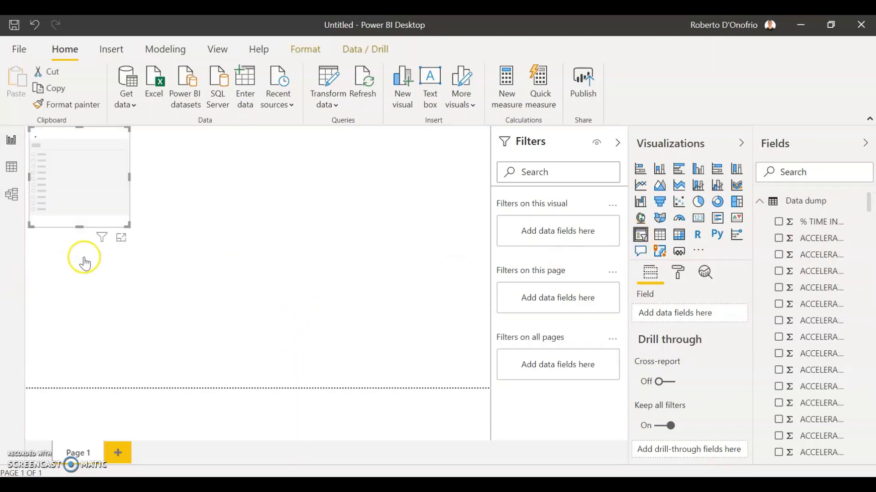
click(815, 177)
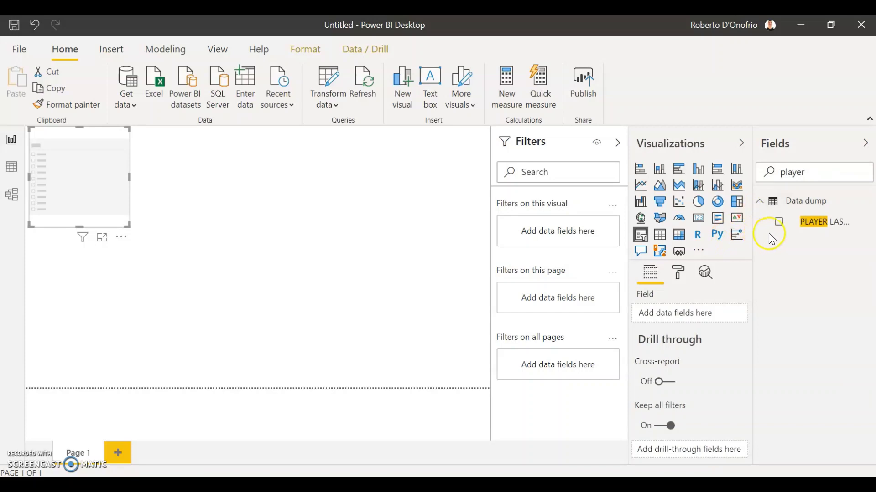
click(779, 224)
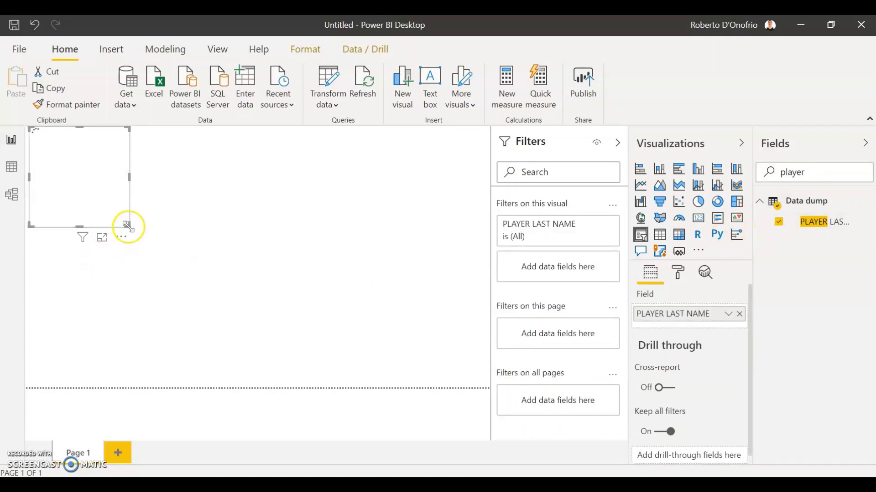
drag(127, 226, 132, 155)
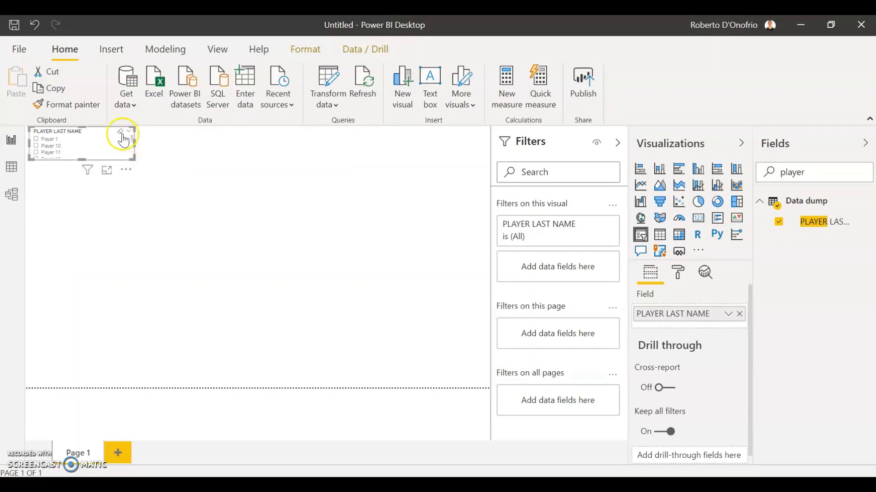
- Change the player slicer from a list to a dropdown and select Player 1 in it
click(128, 133)
click(141, 151)
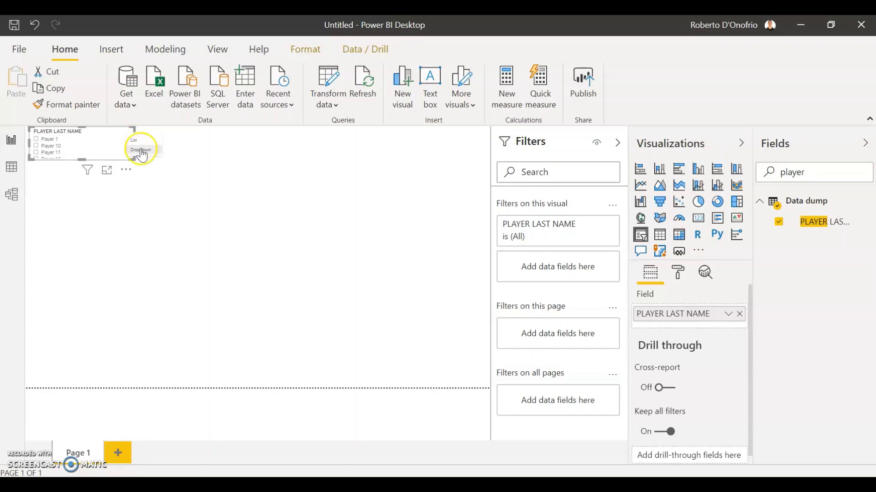
click(120, 141)
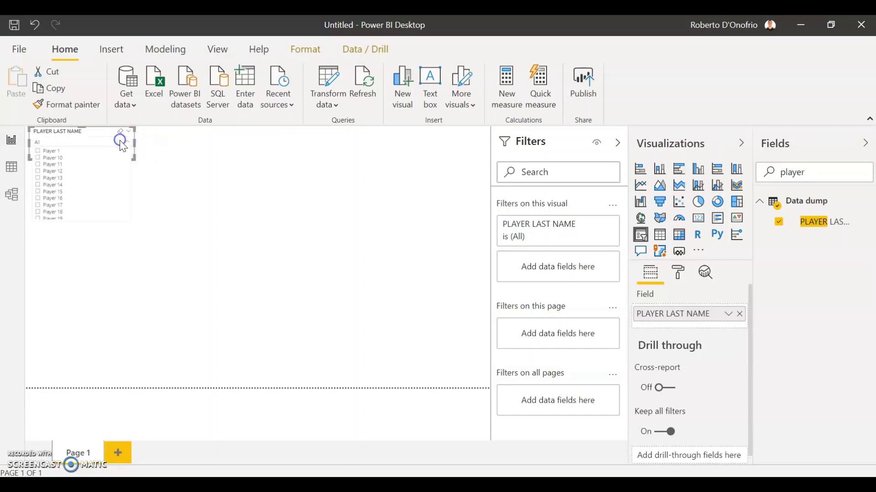
scroll(54, 178, down, 5)
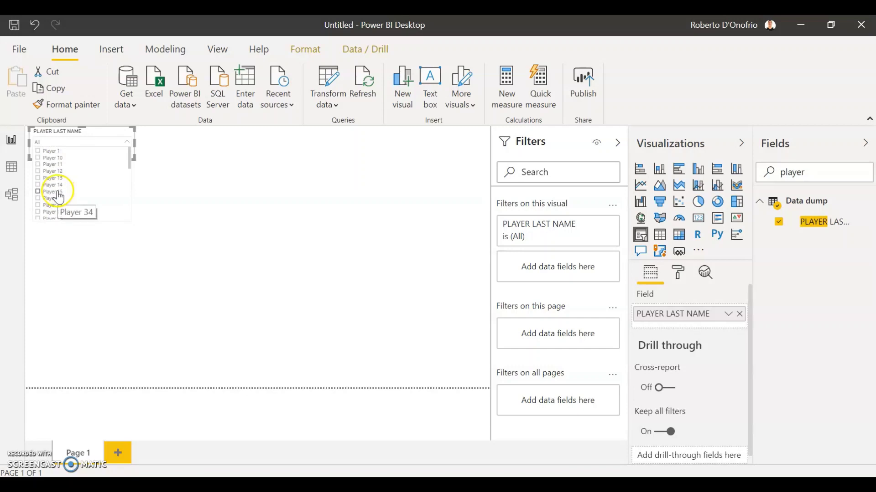
click(89, 146)
click(102, 227)
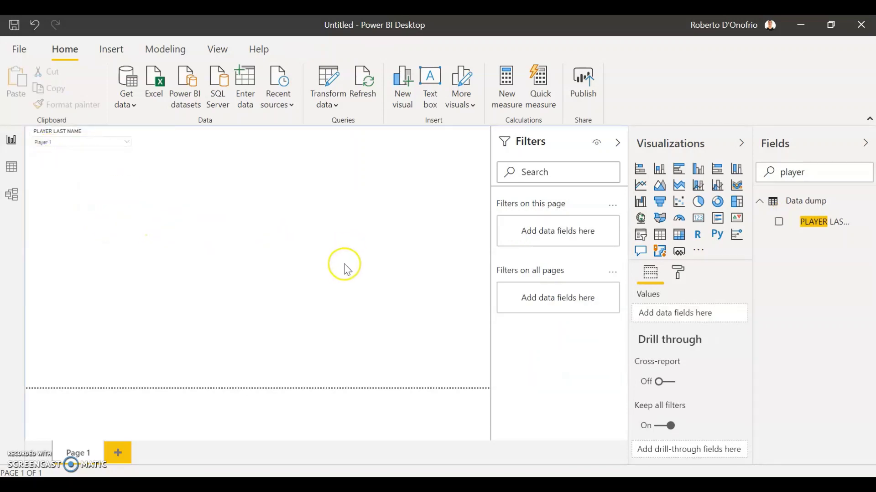
- Add the DRILL TITLE field as a filter on this page and restrict it to Full Session
drag(772, 173, 808, 173)
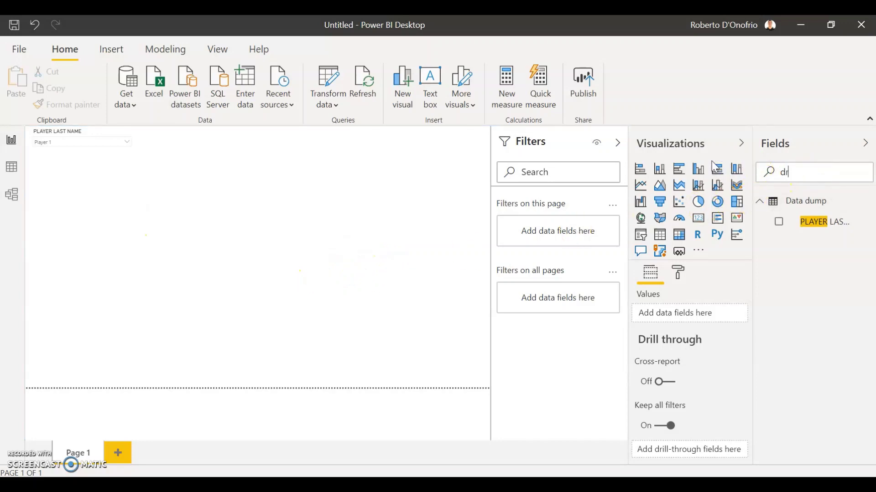
click(811, 230)
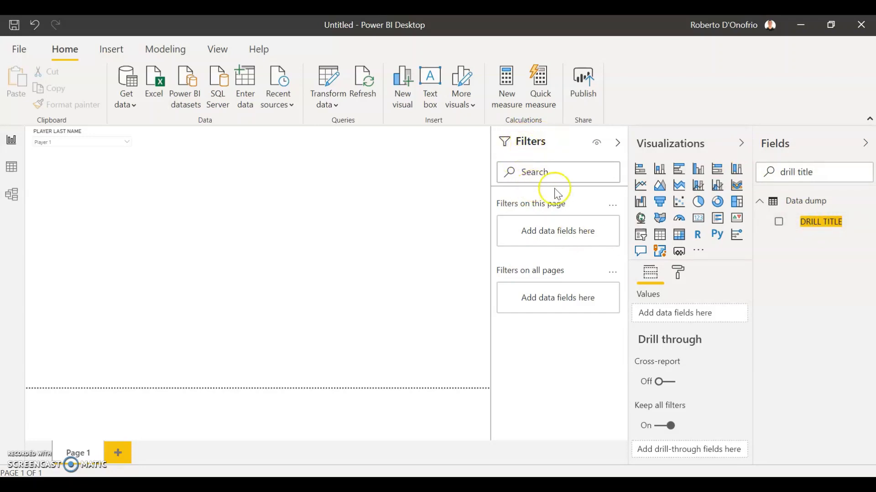
drag(828, 231, 577, 241)
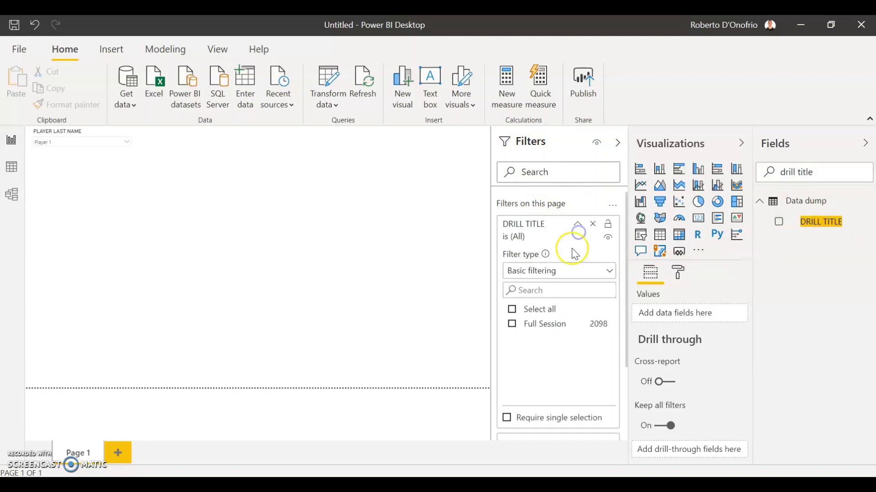
click(514, 324)
click(576, 225)
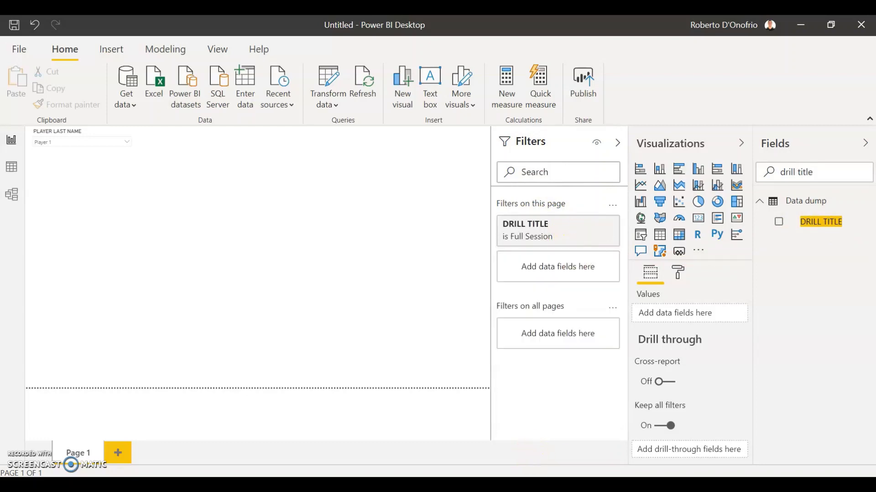
- Switch to the Data workbook in Excel to review the Data dump sheet, and return to the Power BI report
mouse_move(524, 485)
click(649, 440)
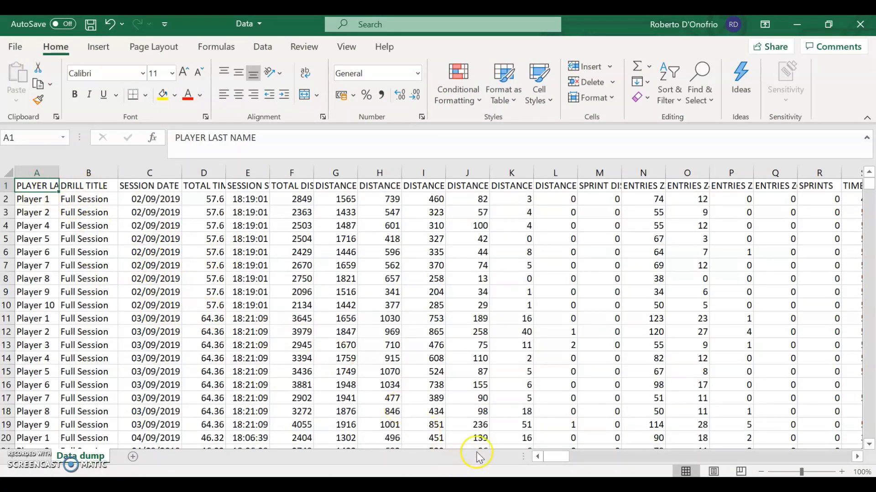
key(alt+Tab)
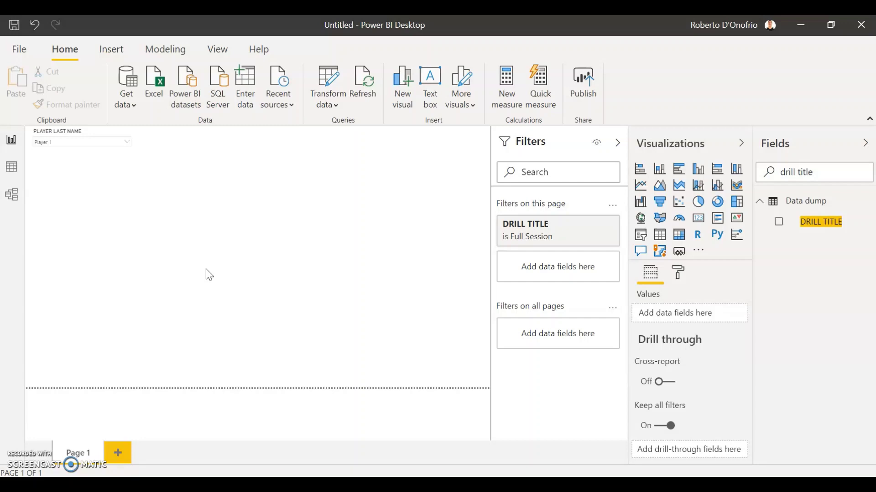
- Turn off the slicer header of the player slicer
drag(235, 245, 258, 246)
click(104, 133)
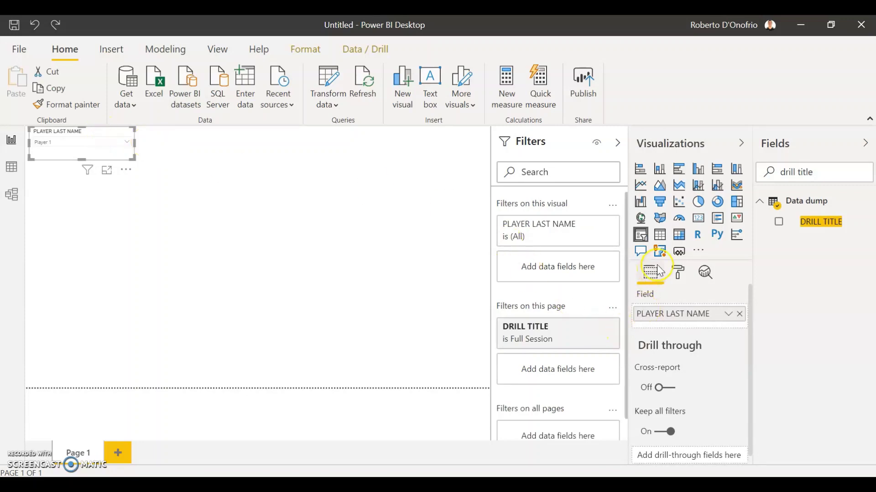
click(675, 270)
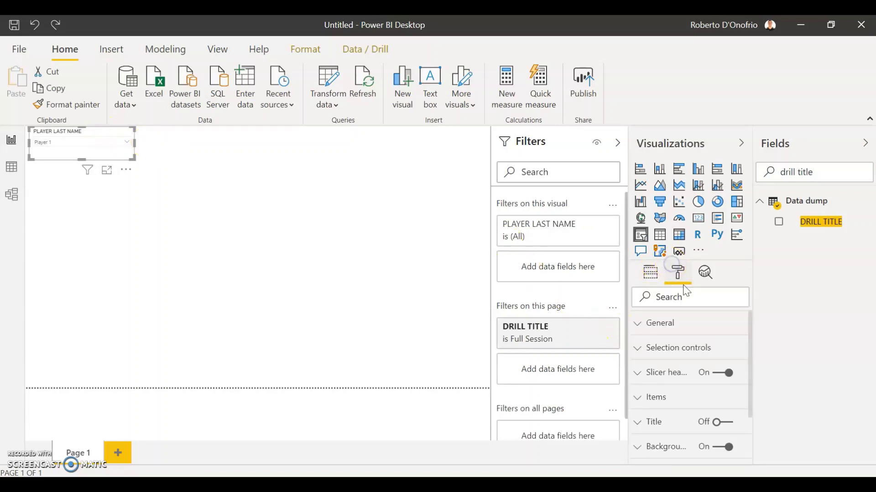
click(725, 373)
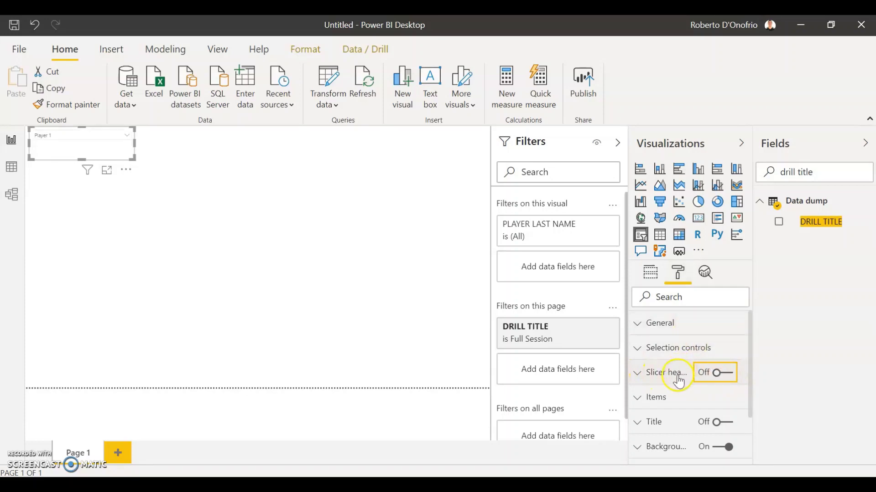
- Set the text size of the player slicer's items to 25 pt and shrink the slicer around the text
scroll(678, 385, down, 3)
click(662, 331)
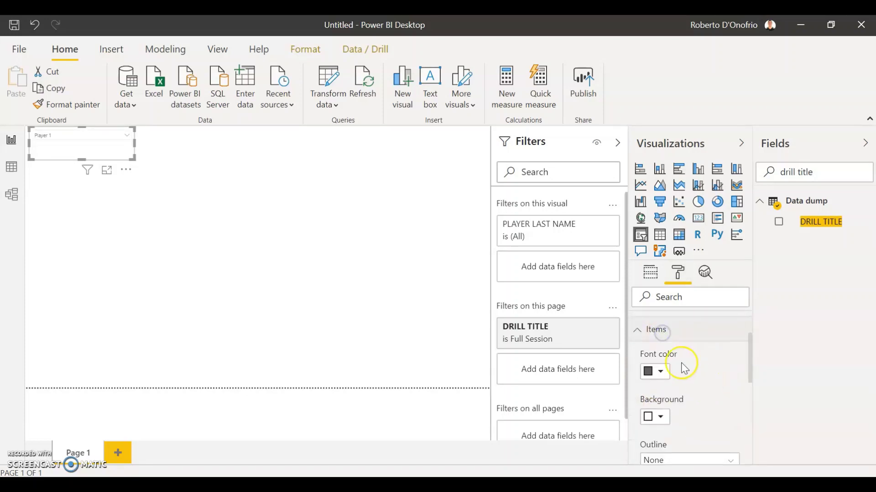
scroll(701, 396, down, 5)
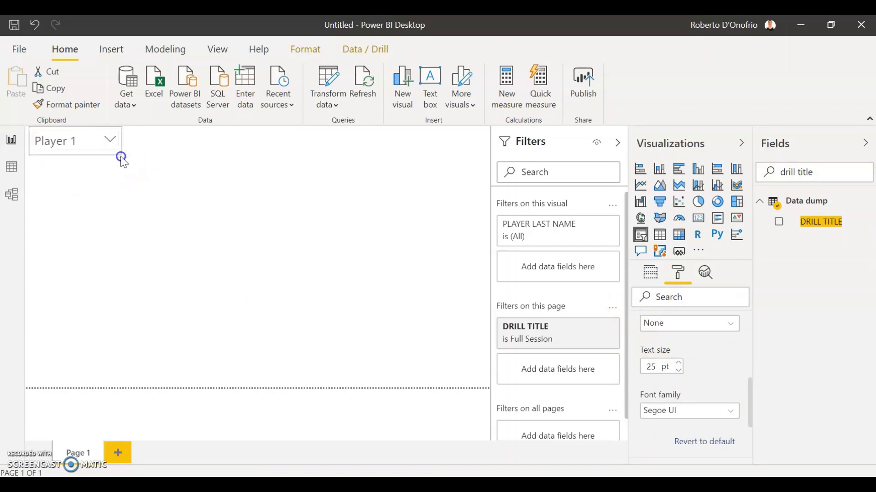
click(169, 160)
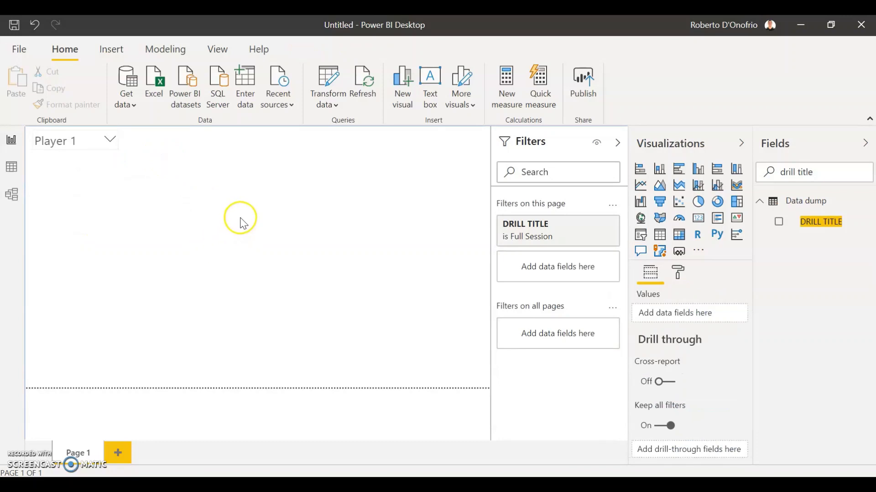
- Place a new slicer directly beneath the player slicer and reduce it to a similar width and height
click(641, 235)
drag(117, 199, 118, 165)
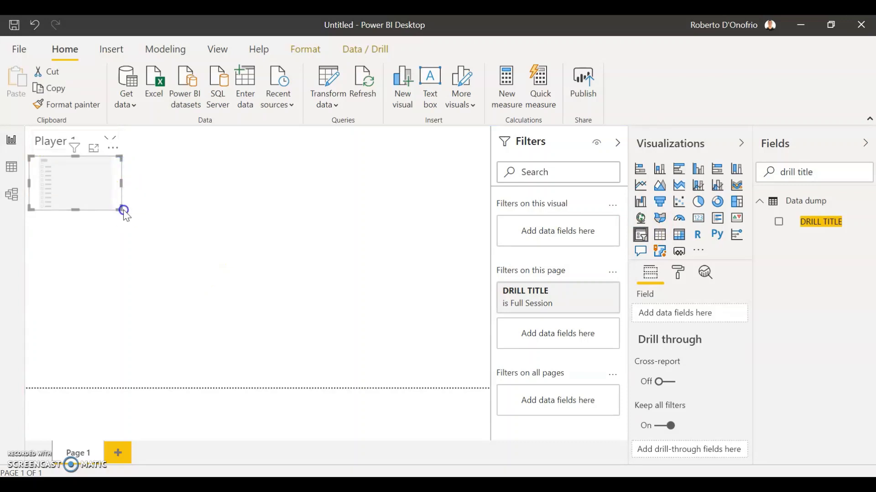
drag(123, 209, 118, 188)
- Search the fields for "session date" and assign SESSION DATE to the new slicer
triple_click(829, 171)
text(session dat)
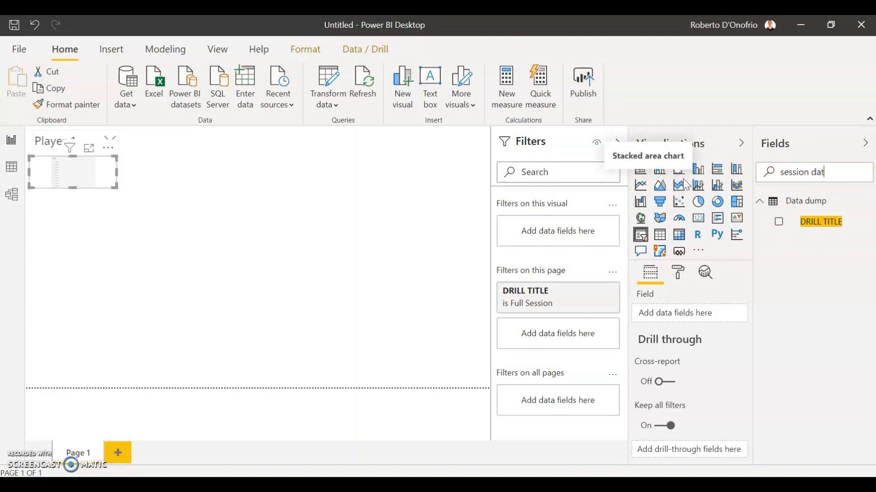
text(e)
click(843, 228)
drag(830, 226, 716, 313)
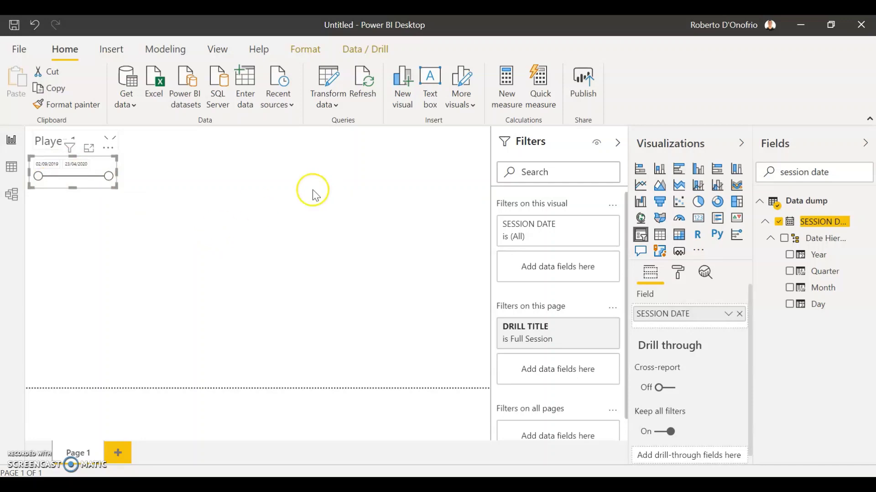
- Try moving the date slicer's start handle to several dates and return it to the full range
click(168, 238)
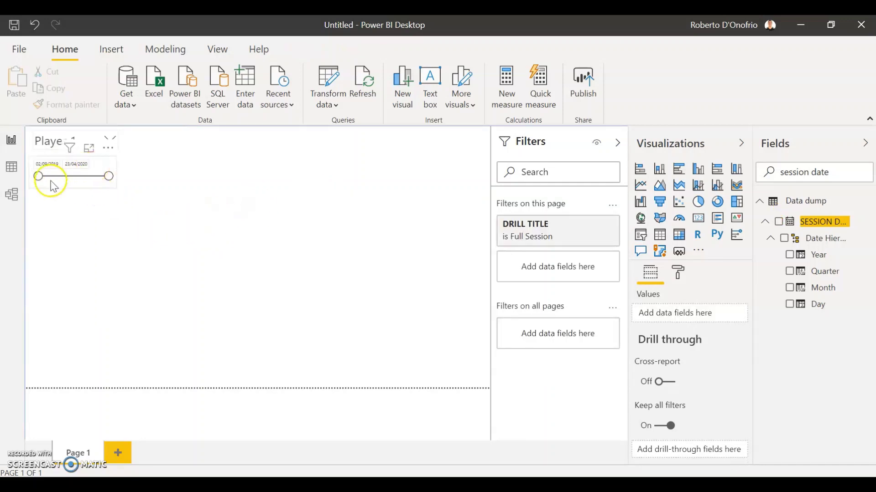
drag(36, 177, 53, 180)
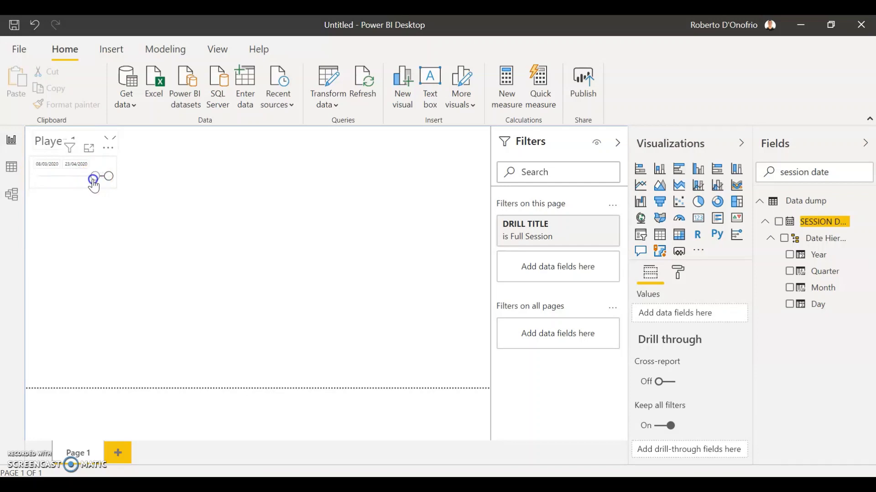
click(95, 185)
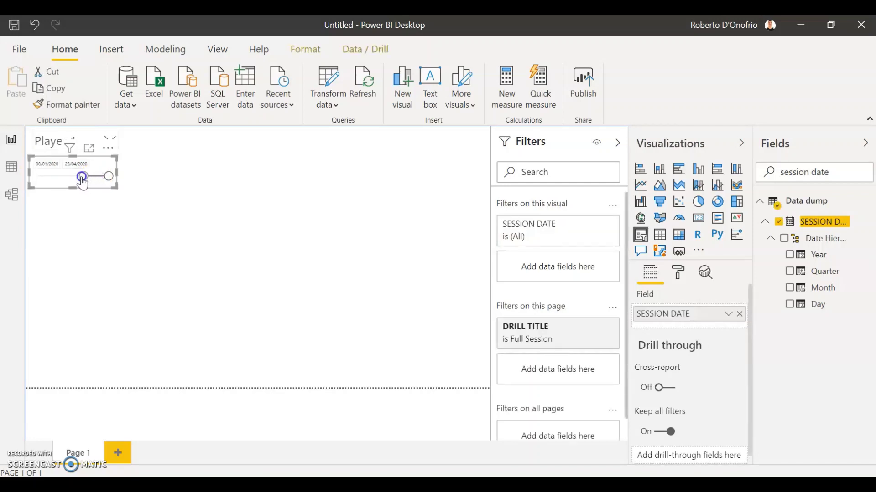
drag(84, 185, 25, 179)
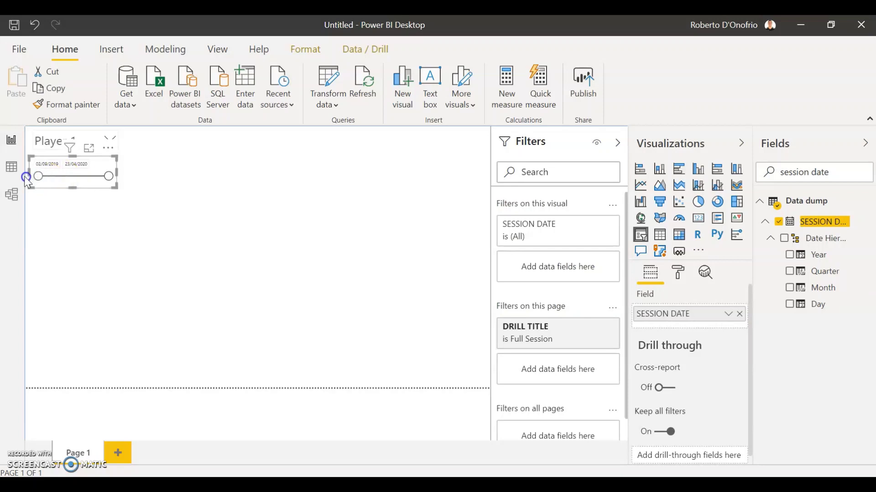
click(66, 213)
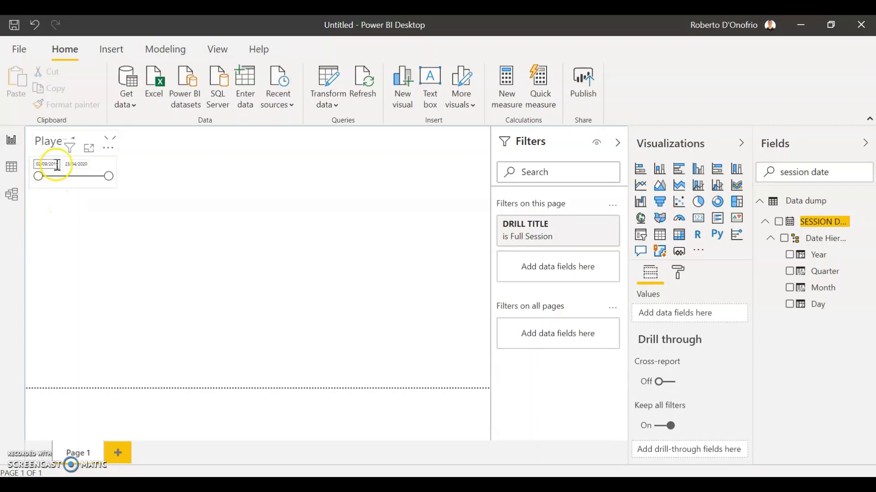
- Open the start date's calendar in the date slicer and close it without picking a date
click(58, 167)
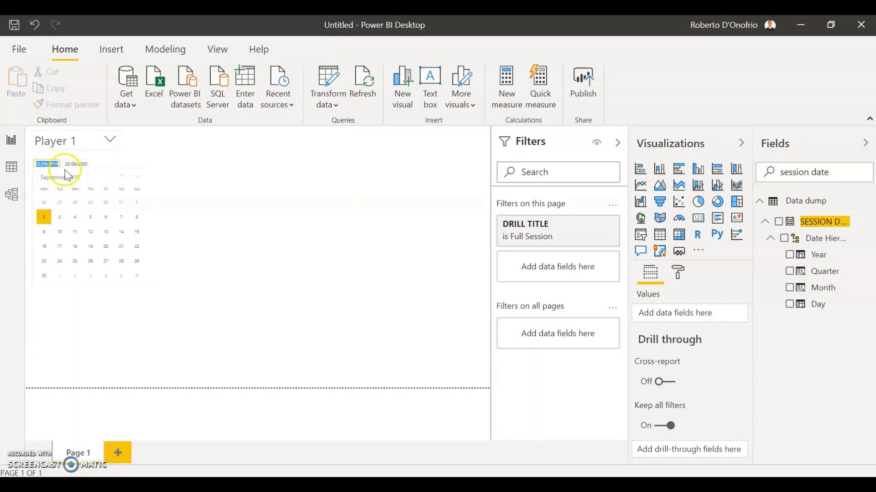
click(127, 338)
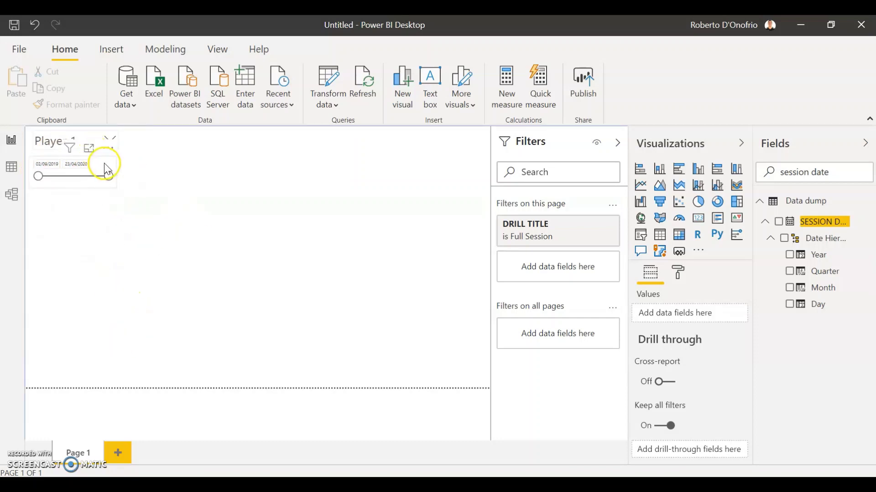
click(141, 274)
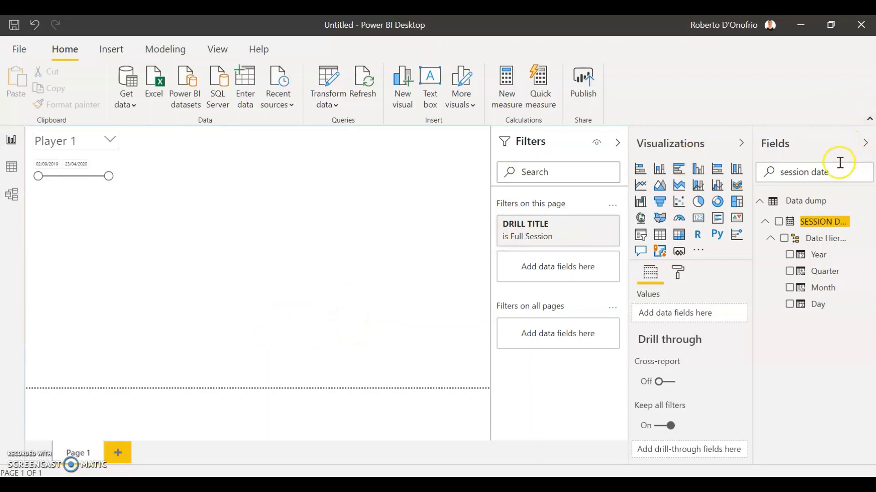
- Clear the field search, insert an area chart, and place it enlarged beside the player and date slicers
drag(840, 172, 748, 173)
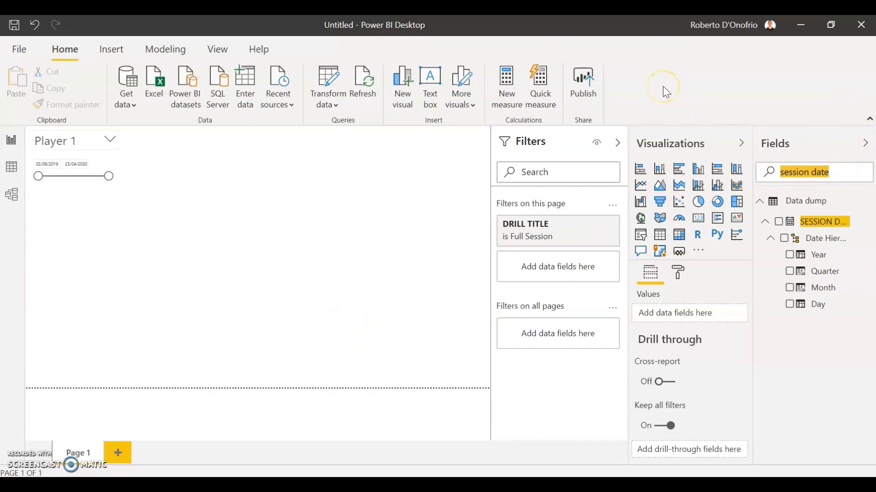
key(BackSpace)
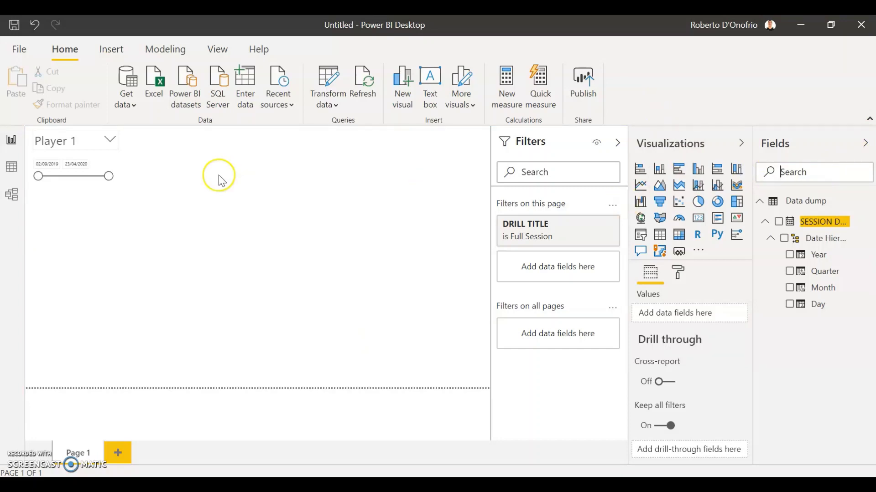
click(660, 185)
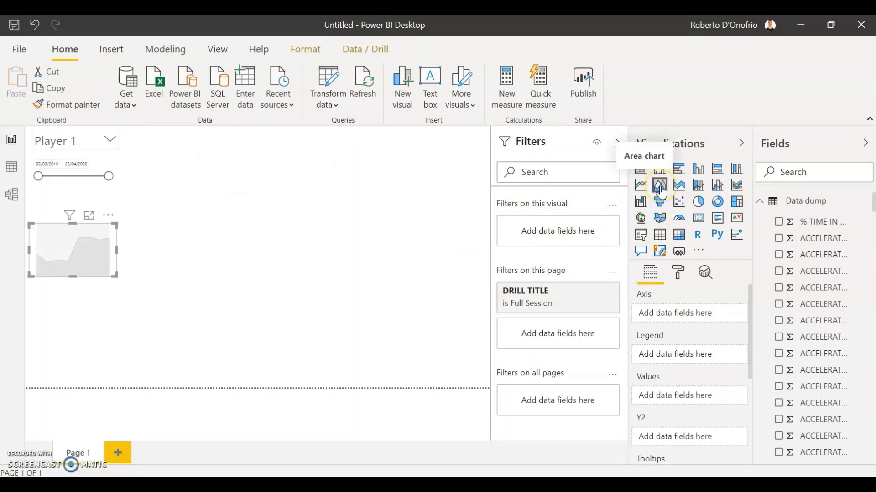
drag(109, 267, 199, 153)
drag(223, 191, 294, 242)
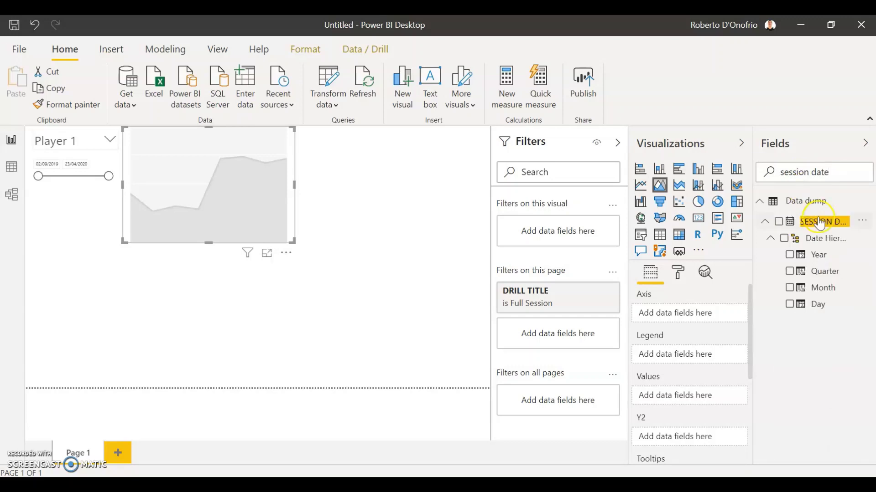
- Assign SESSION DATE to the area chart's axis and TOTAL DISTANCE to its values, searching the fields for them
drag(819, 224, 691, 319)
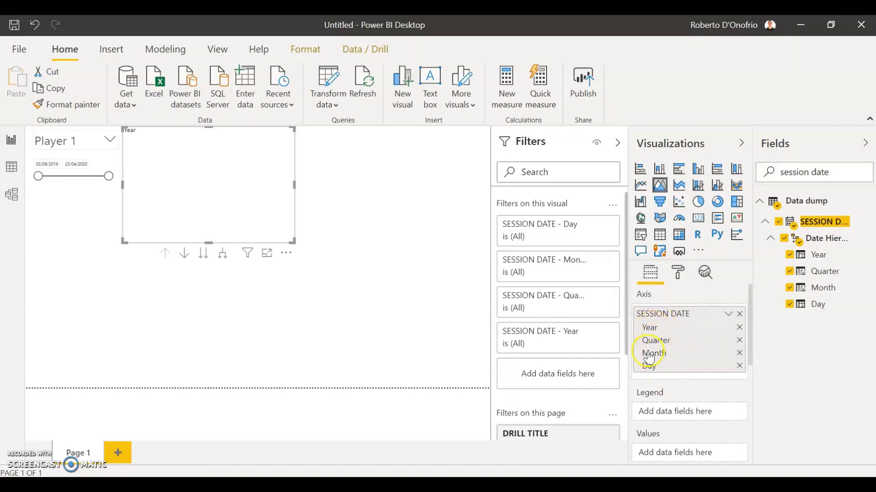
triple_click(829, 173)
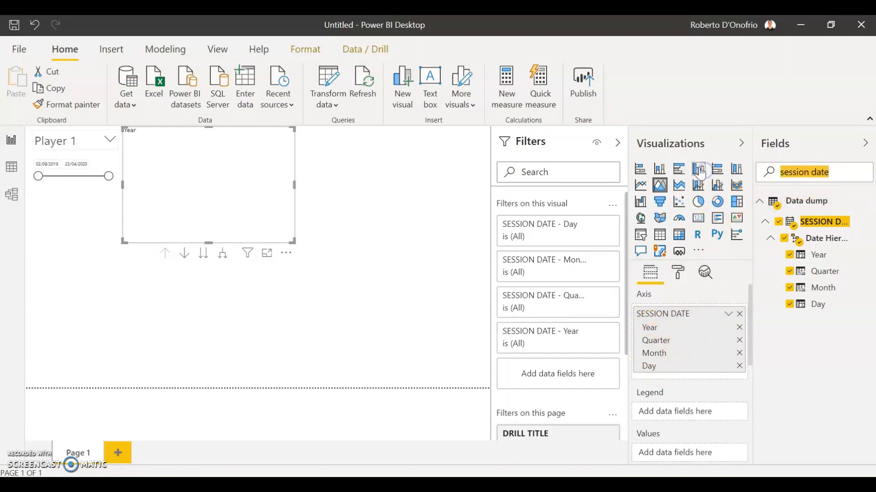
text(total )
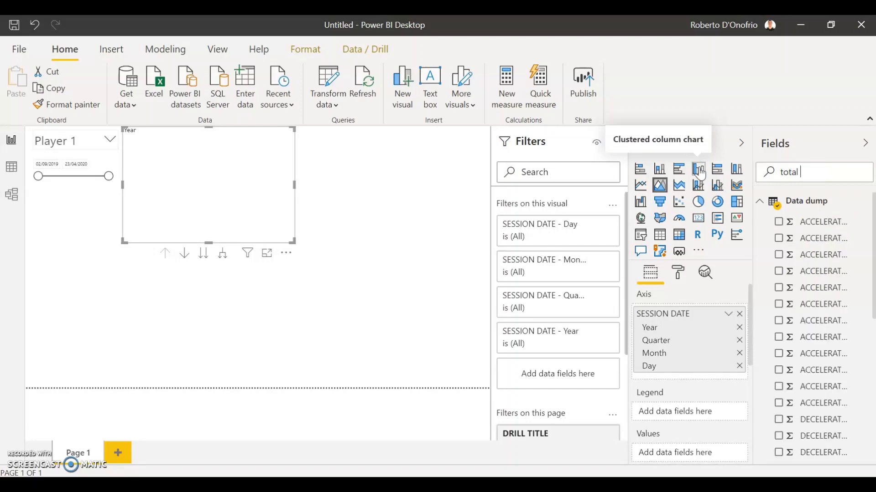
text(distanc)
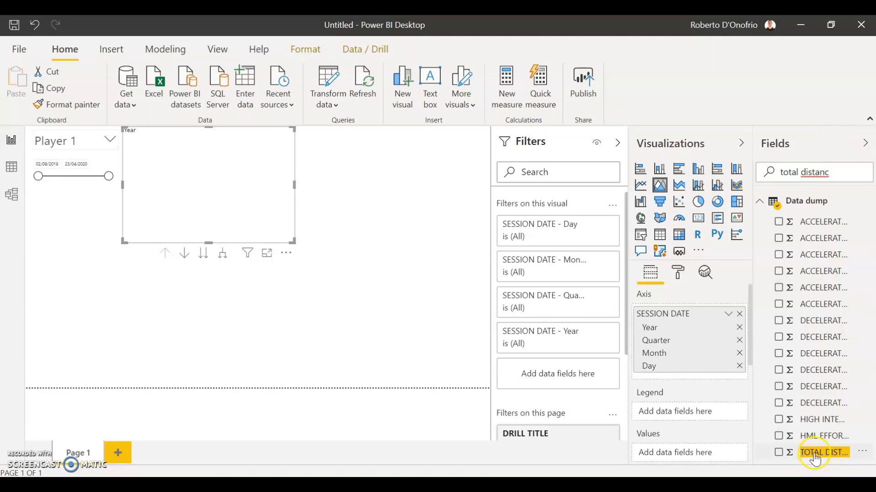
mouse_move(815, 458)
mouse_down()
mouse_move(733, 433)
mouse_move(680, 454)
mouse_move(684, 462)
mouse_up()
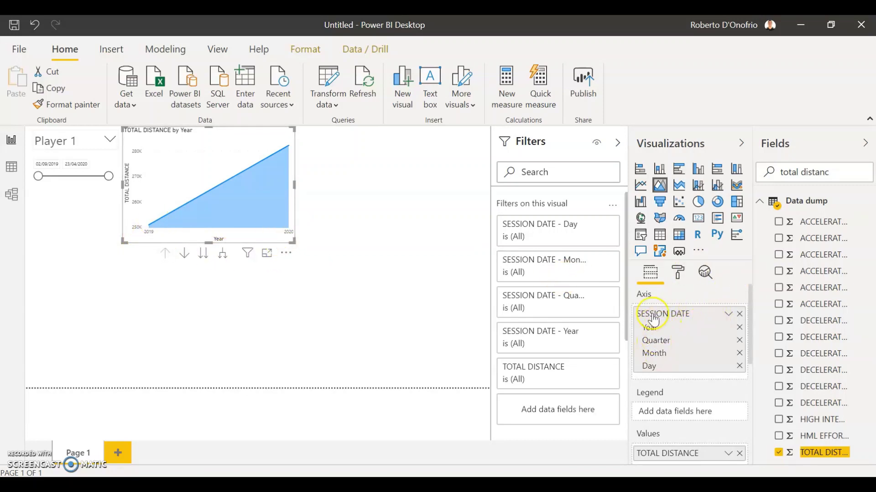
- Switch the chart's axis field from Date Hierarchy to plain SESSION DATE and widen the chart slightly
click(729, 315)
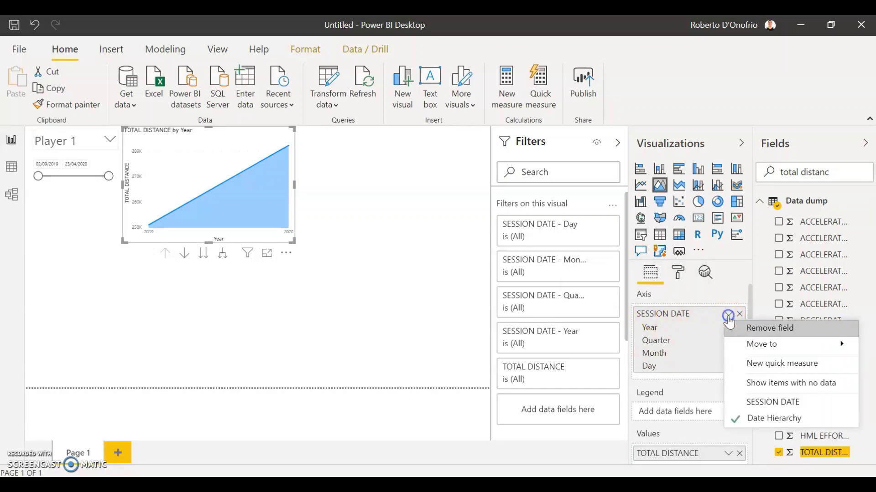
click(736, 422)
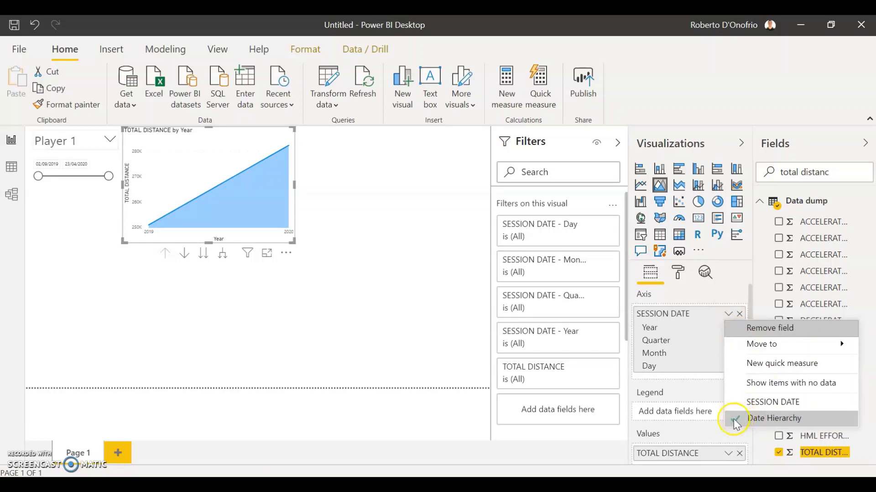
click(772, 403)
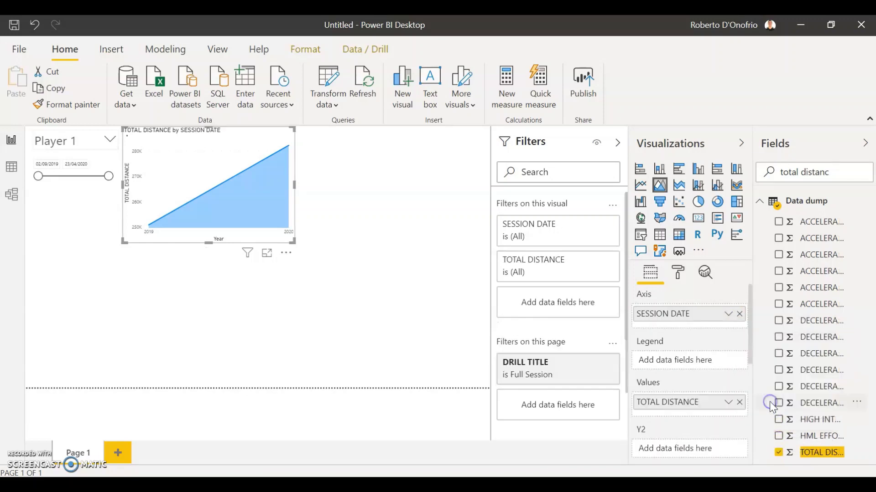
drag(305, 187, 302, 185)
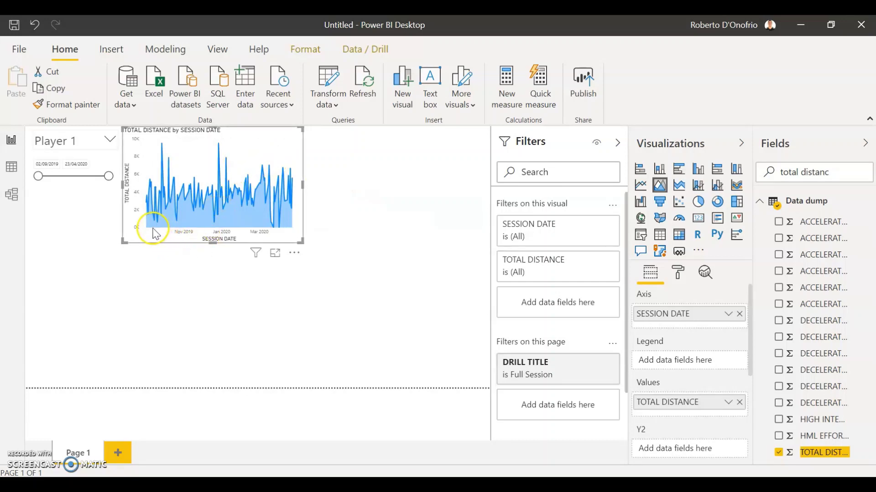
mouse_move(153, 231)
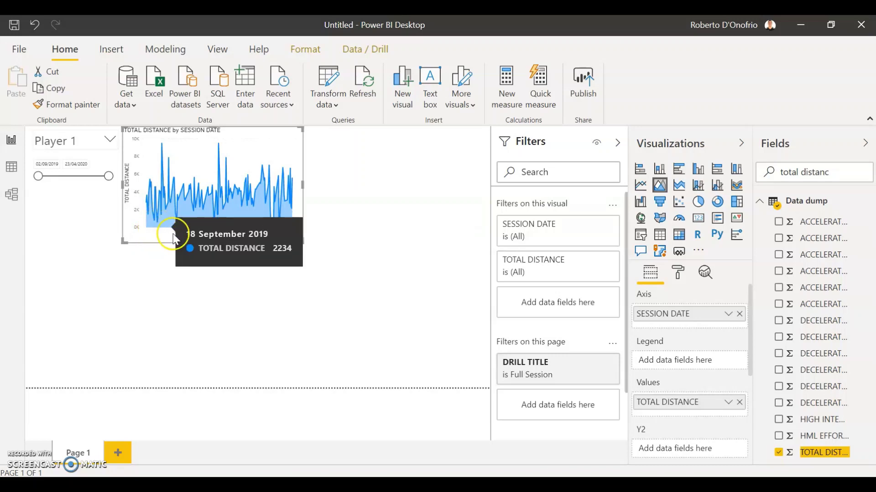
- Set the date slicer's start to 29/03/2020 and the area chart's X axis type to Categorical
drag(38, 176, 95, 178)
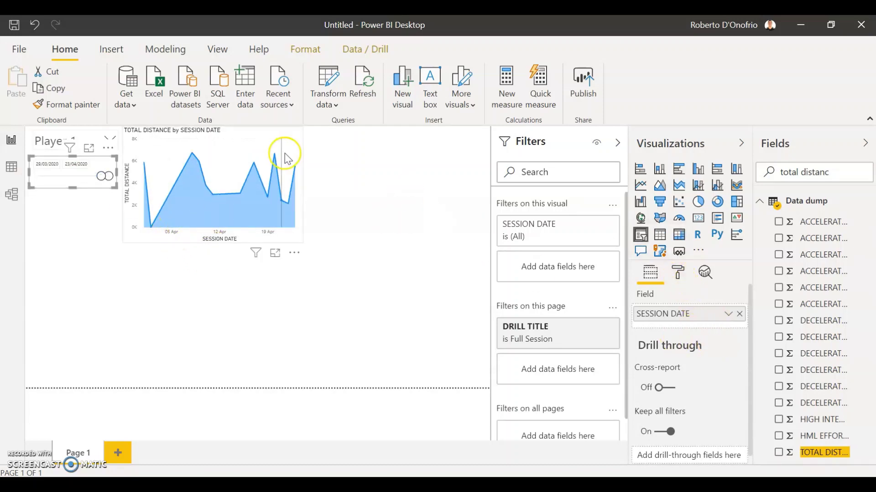
click(272, 139)
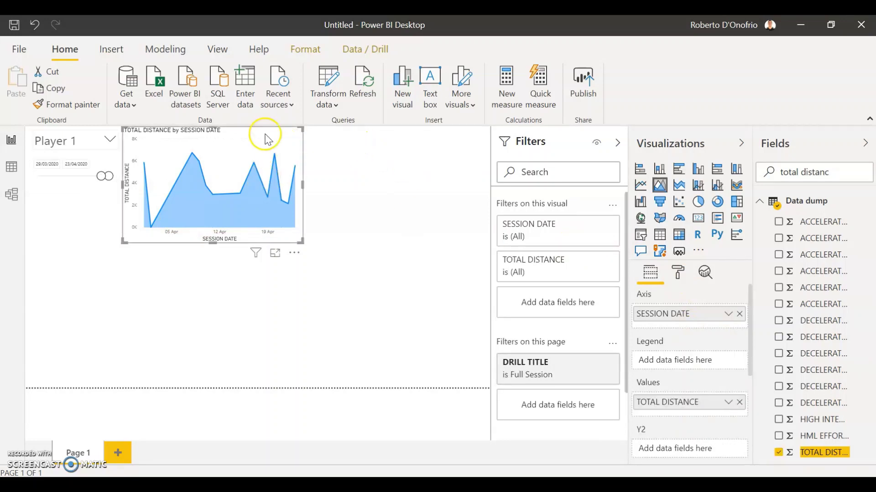
click(677, 272)
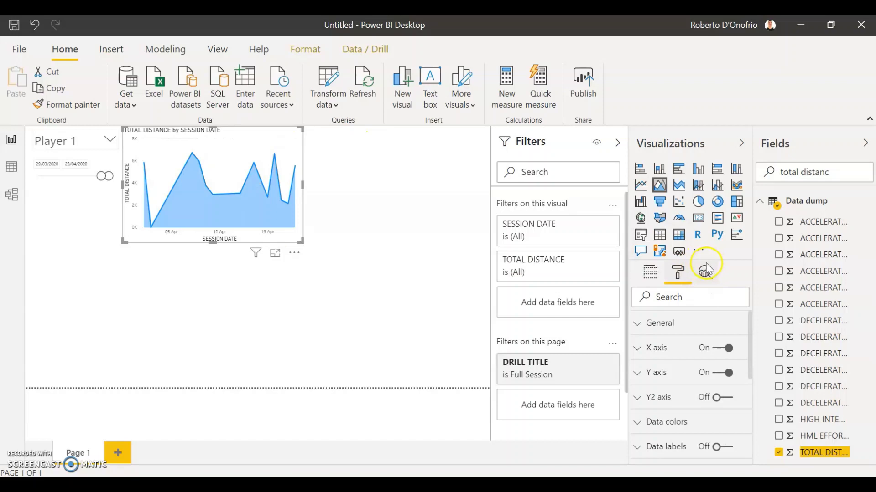
click(669, 354)
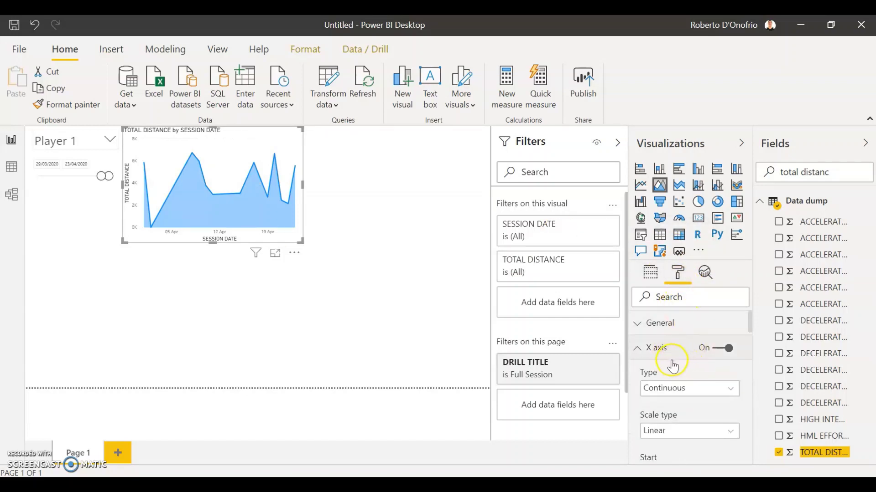
click(668, 393)
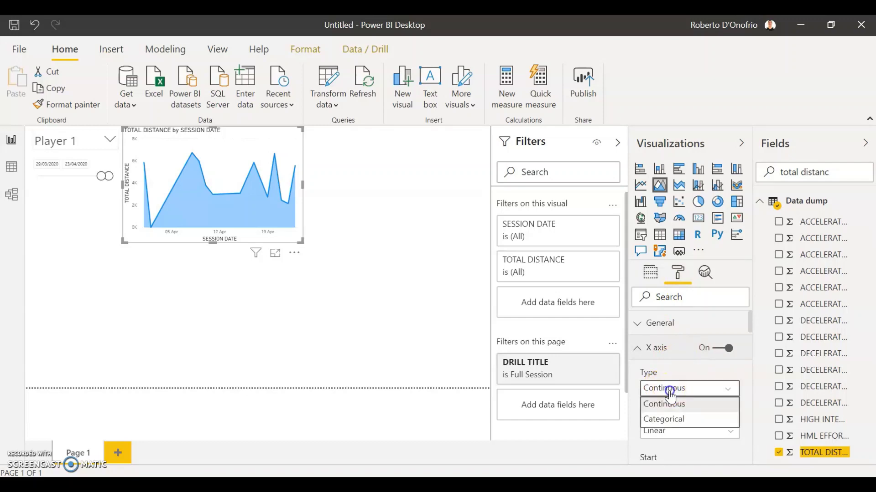
click(672, 420)
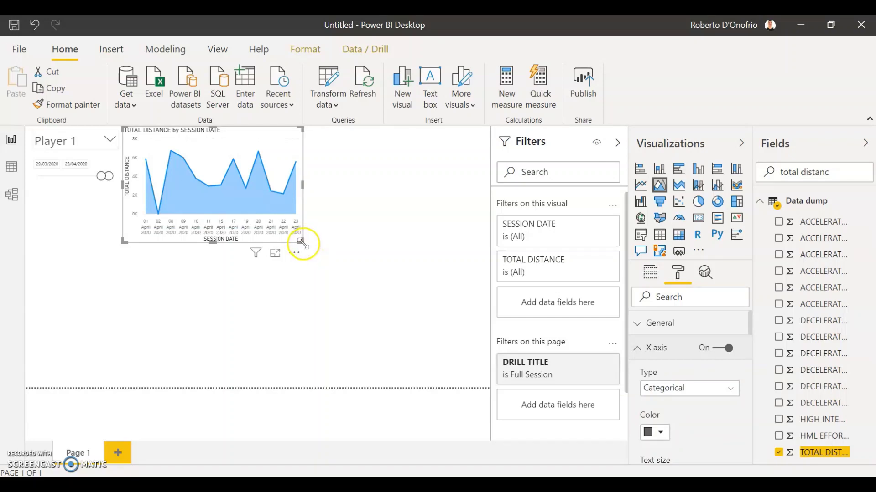
- Switch the chart's X axis type to Continuous for comparison and return it to Categorical
click(689, 395)
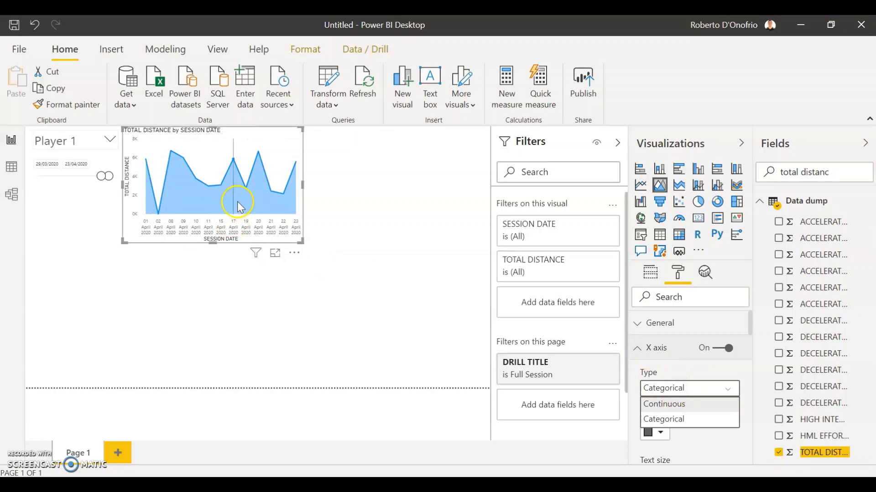
click(677, 405)
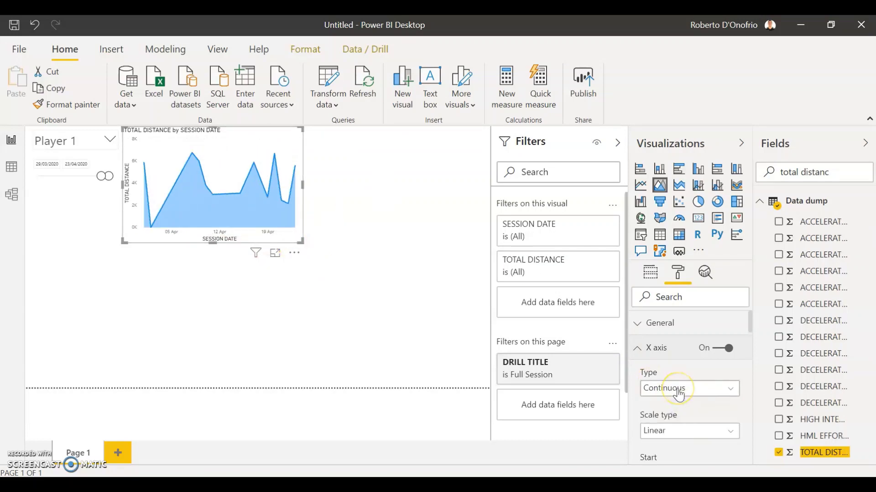
click(679, 393)
click(684, 416)
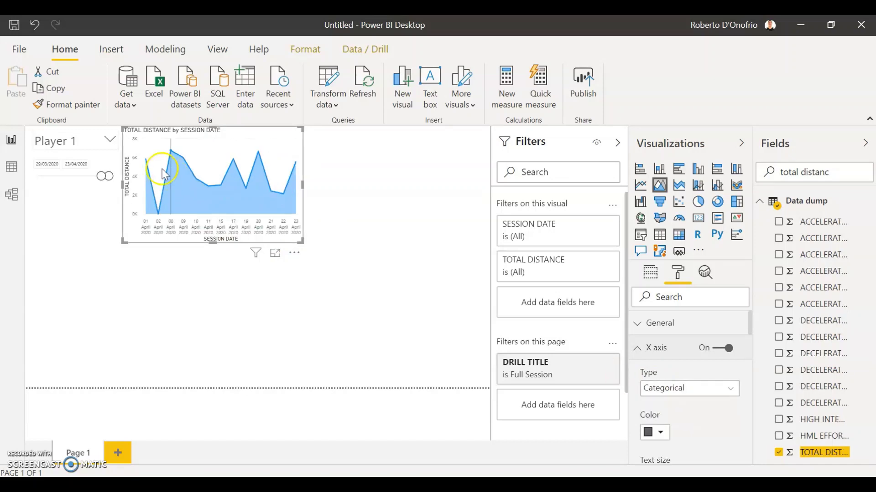
- Set the date slicer's start to 31/03/2020, collapse the chart's X axis settings and deselect the chart
click(102, 182)
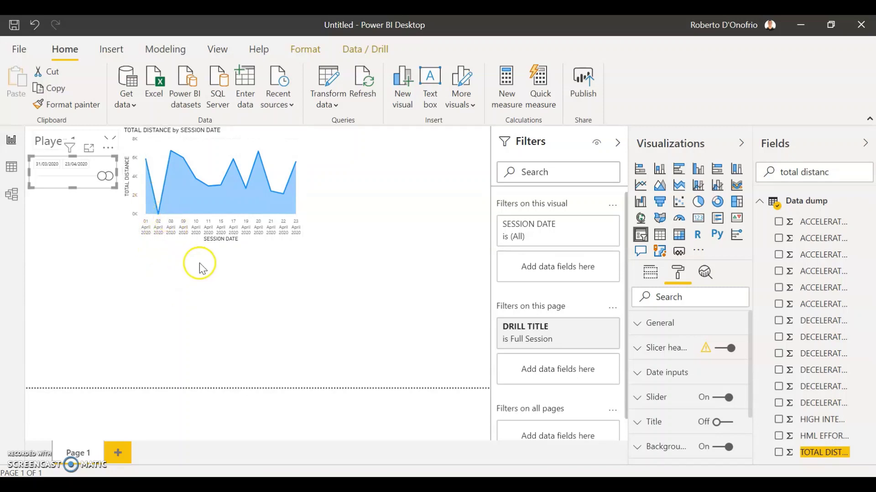
click(274, 133)
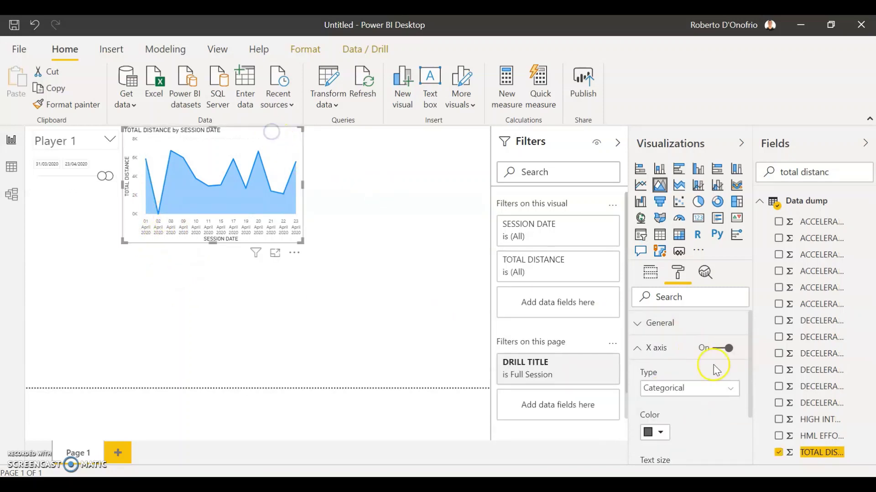
click(643, 351)
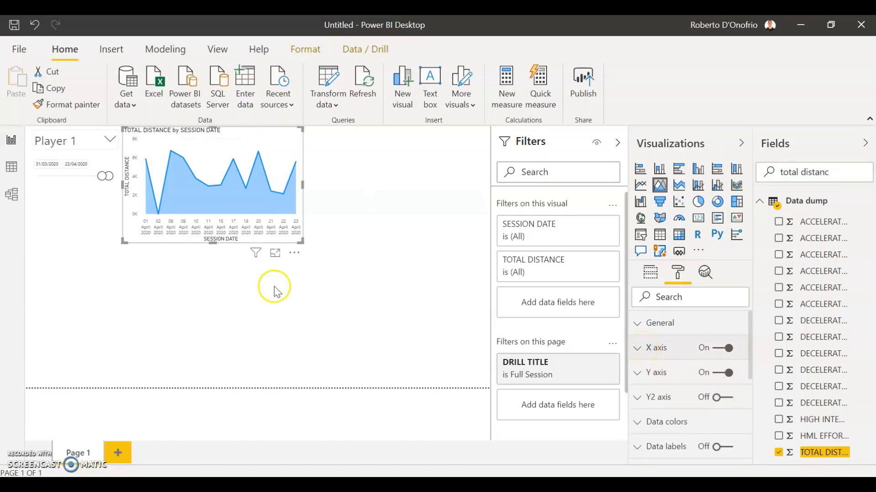
click(273, 289)
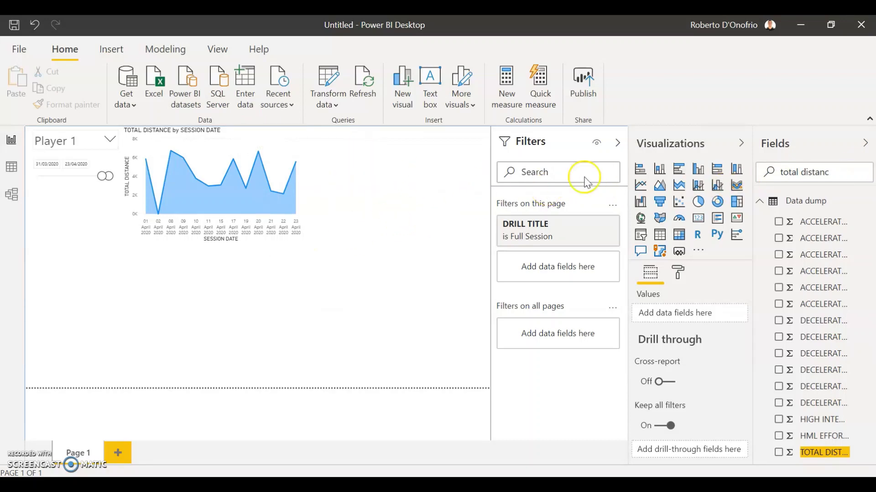
- Add a stacked column chart beside the total distance chart and enlarge it to fill the remaining page width
click(663, 173)
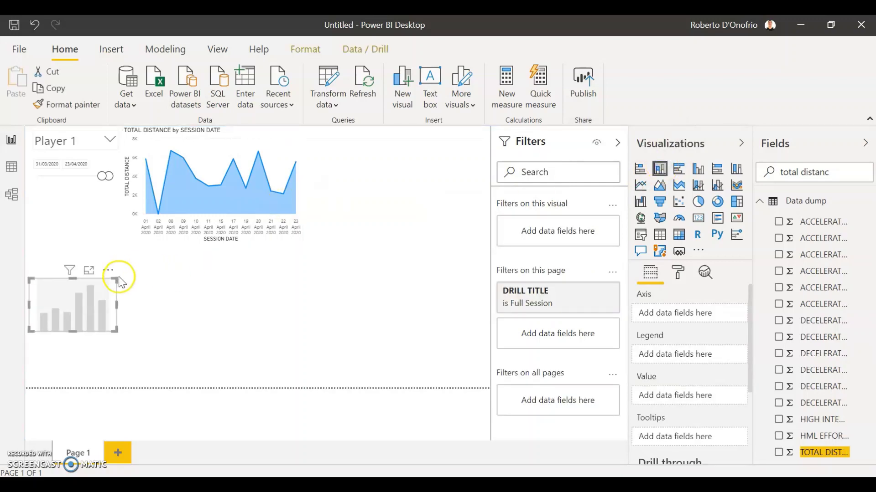
drag(109, 276, 384, 133)
drag(390, 179, 486, 236)
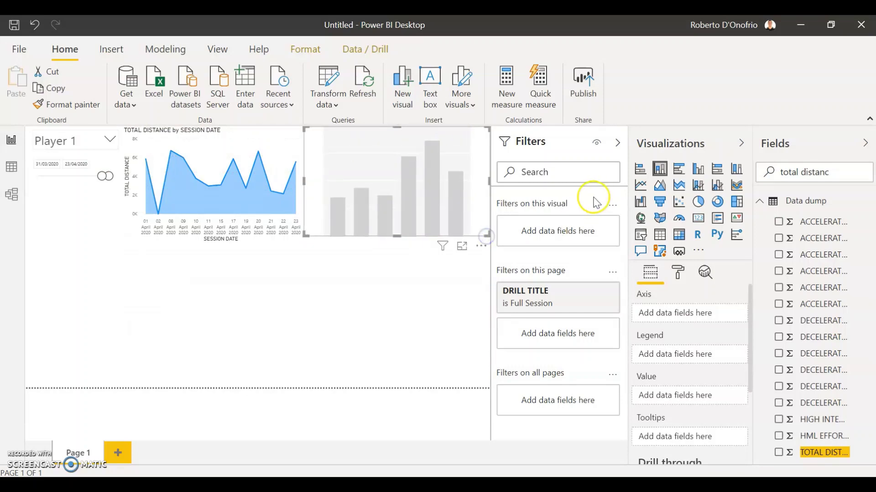
- Find the high speed fields and use HIGH SPEED RUNNING (ABSOLUTE) as the new column chart's value
drag(846, 173, 692, 167)
text(high speed)
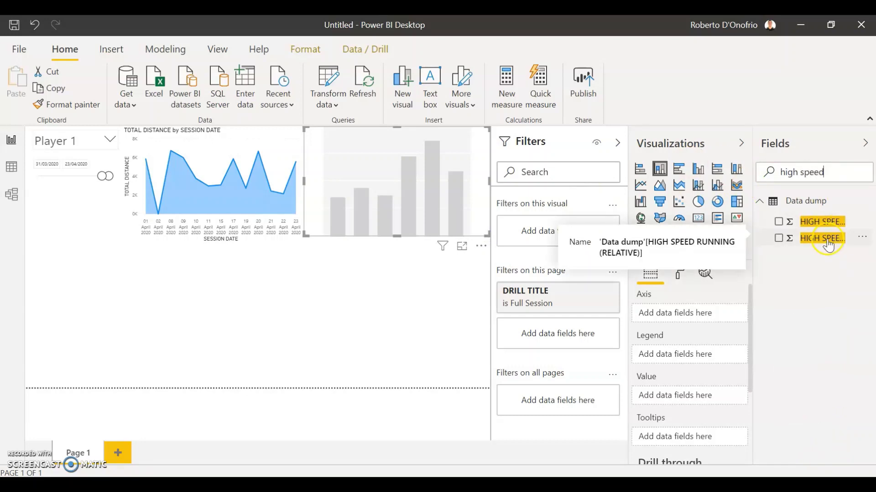
drag(823, 222, 699, 395)
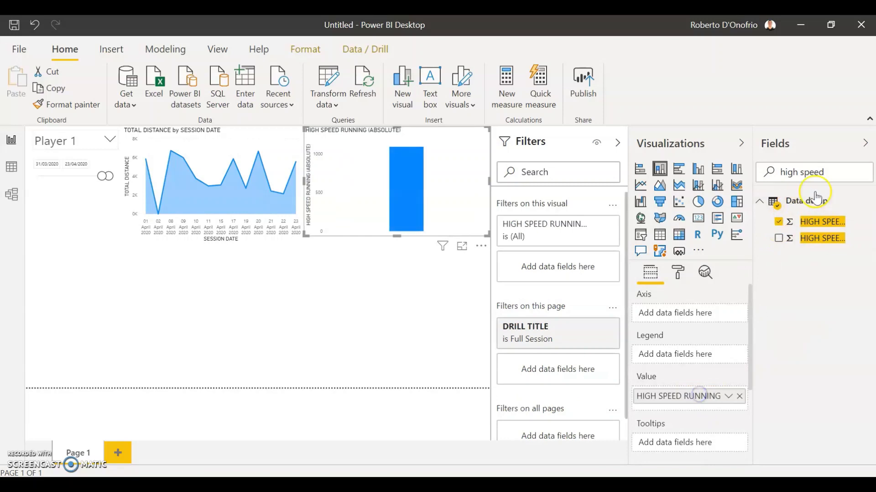
- Put SESSION DATE on the high speed running chart's axis and switch it from Date Hierarchy to the plain date
click(814, 173)
text(session date)
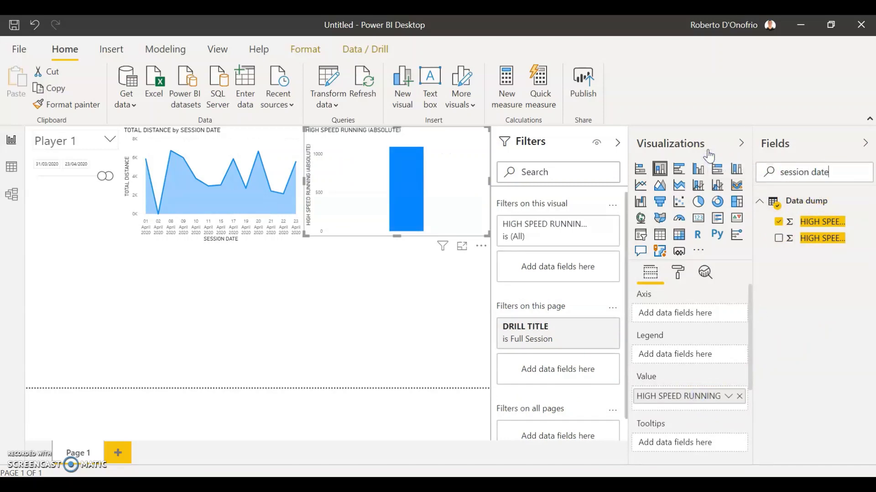
click(840, 244)
drag(823, 223, 707, 312)
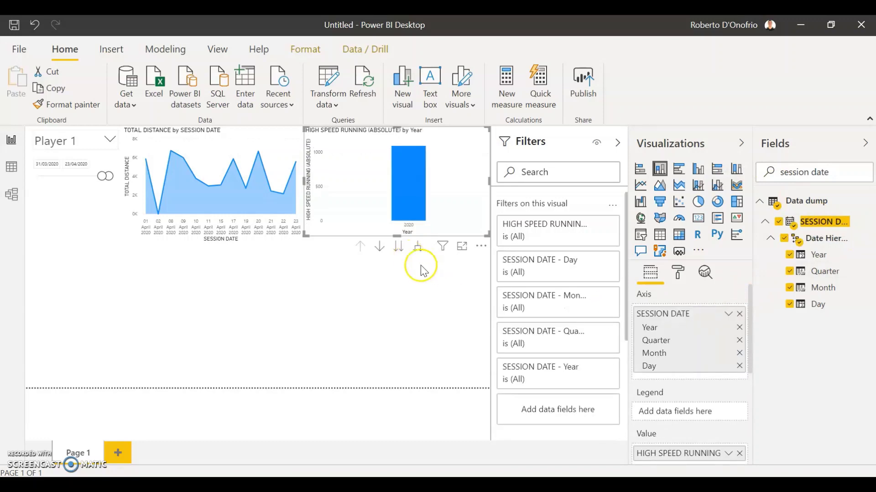
click(729, 315)
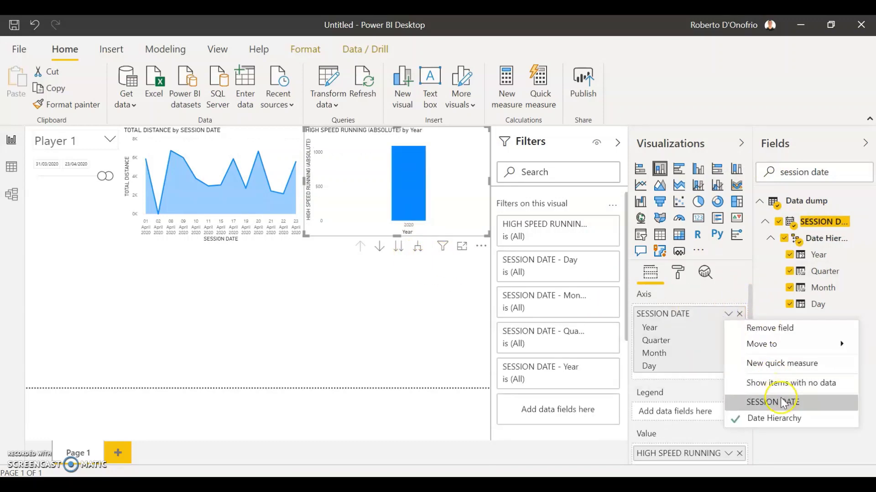
click(757, 400)
- Set the high speed running chart's X axis type to Categorical
click(682, 277)
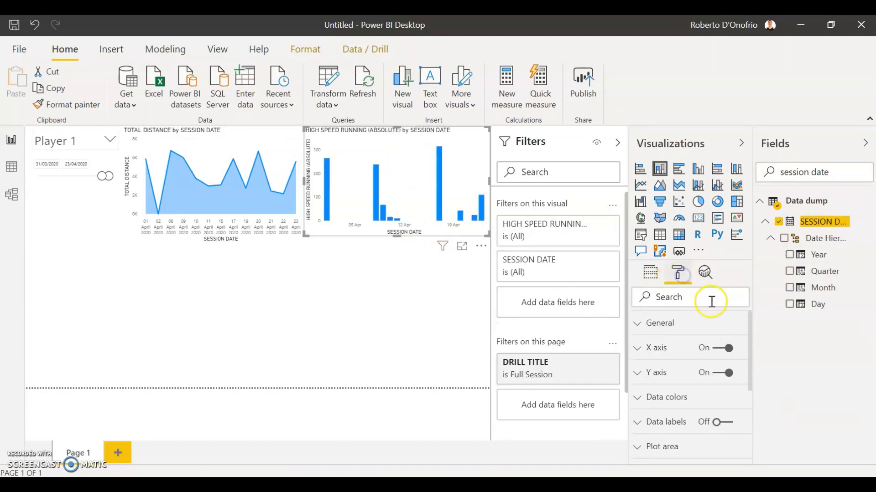
click(675, 349)
click(697, 387)
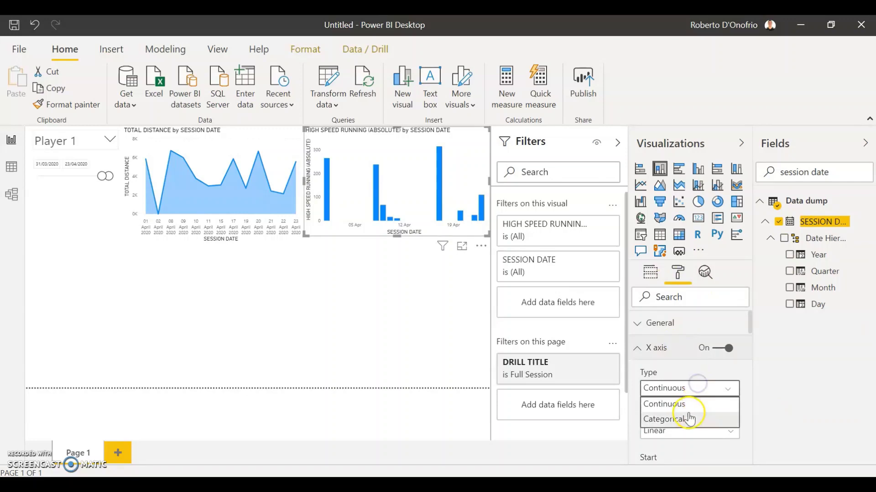
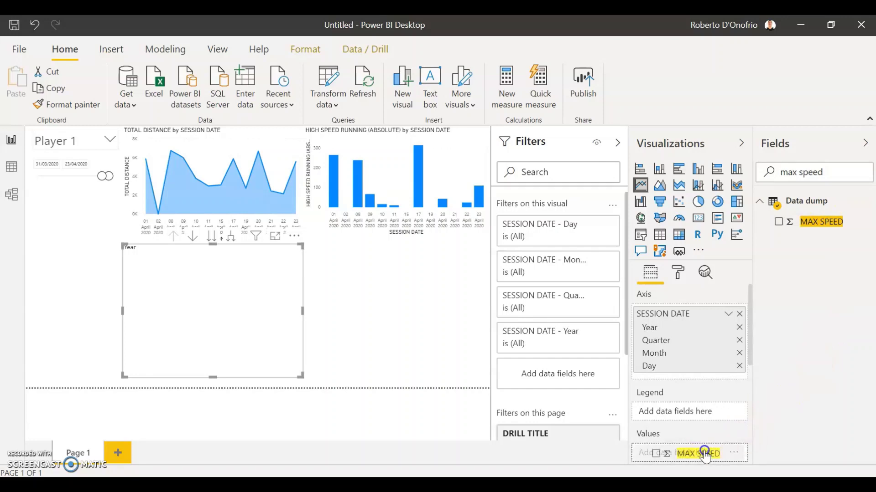
- Switch the max speed line chart's axis from Date Hierarchy to plain SESSION DATE and set its X axis type to Categorical
click(727, 314)
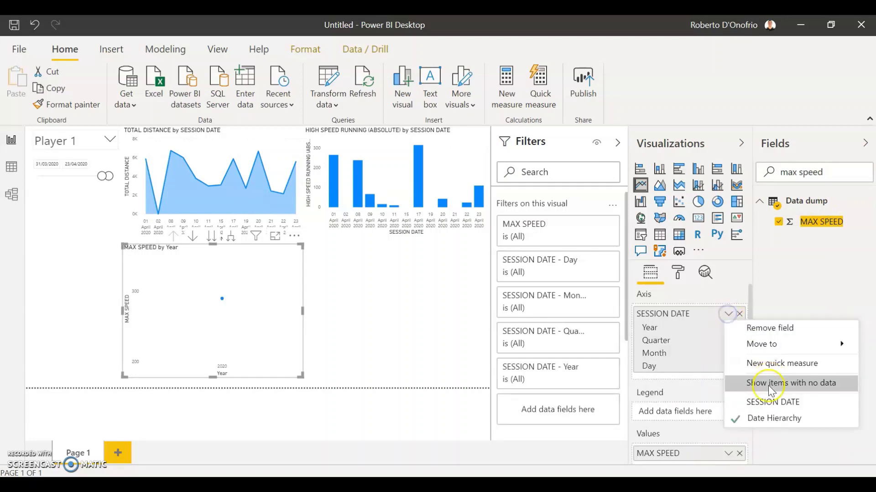
click(772, 402)
click(677, 279)
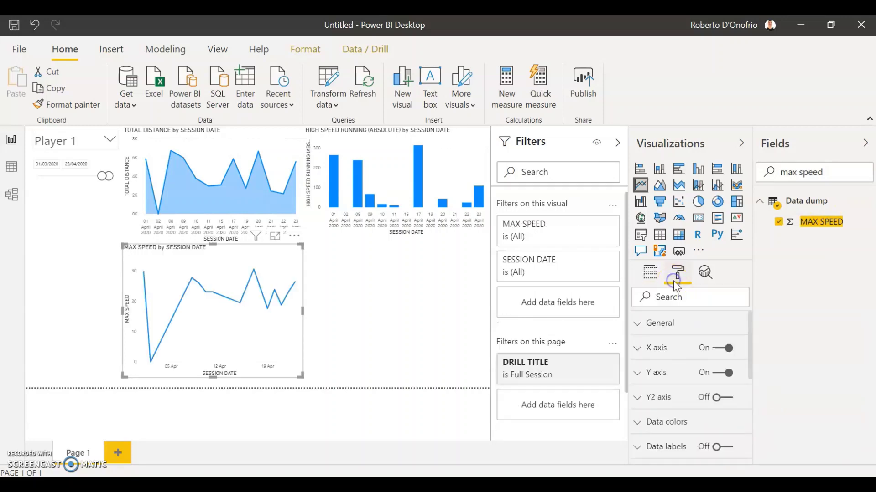
click(667, 342)
click(675, 389)
click(677, 419)
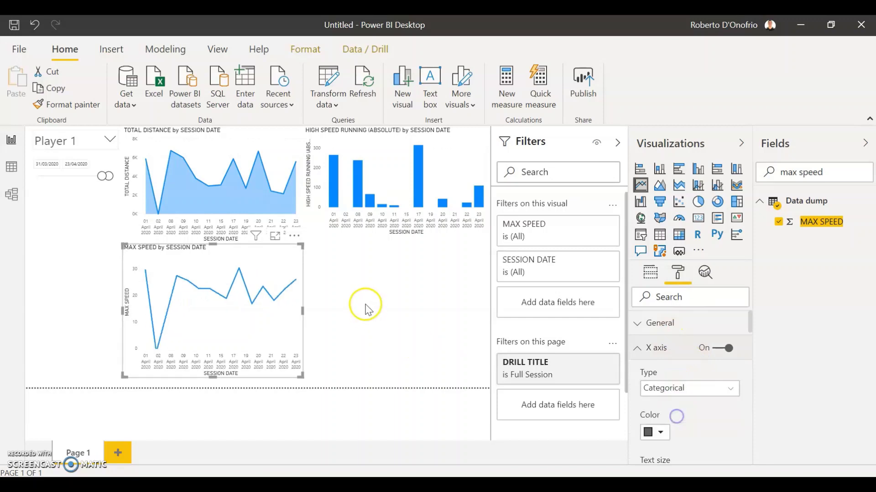
- Shorten the max speed chart from its upper edge and extend the total distance chart downward into the freed space
click(332, 319)
click(233, 252)
mouse_move(212, 248)
mouse_down()
mouse_move(214, 258)
mouse_move(214, 250)
mouse_up()
click(235, 235)
click(371, 303)
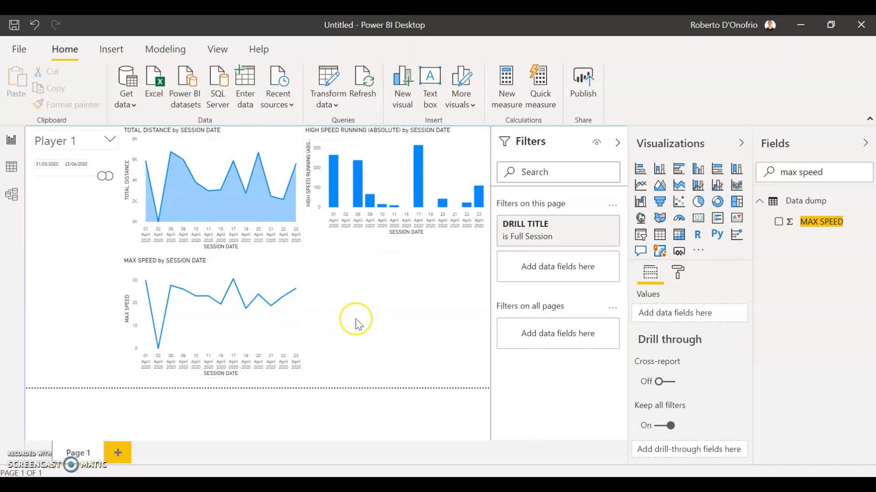
- Move the date slicer's start back to 01/02/2020 and earlier, finally setting it to 12/04/2020
mouse_move(185, 193)
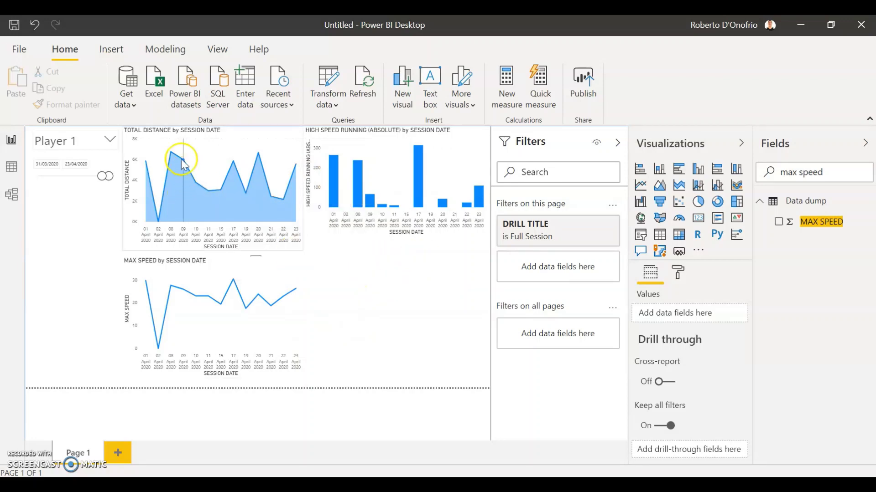
mouse_move(174, 159)
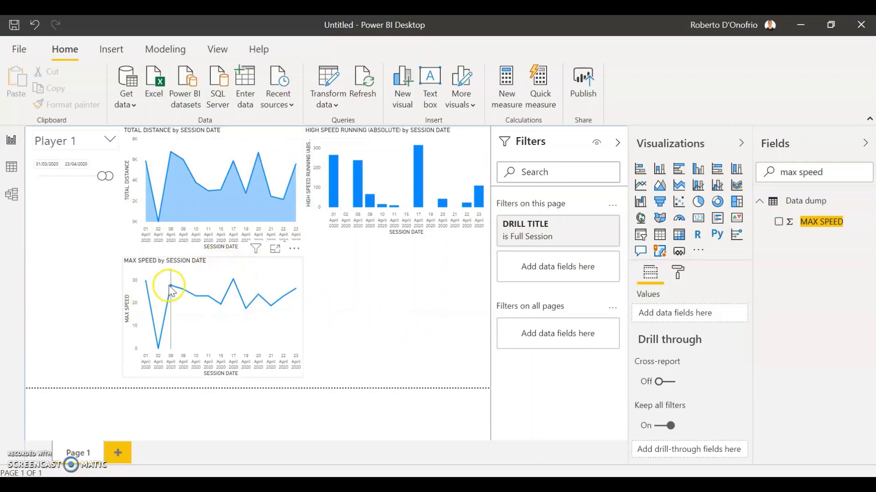
mouse_move(171, 287)
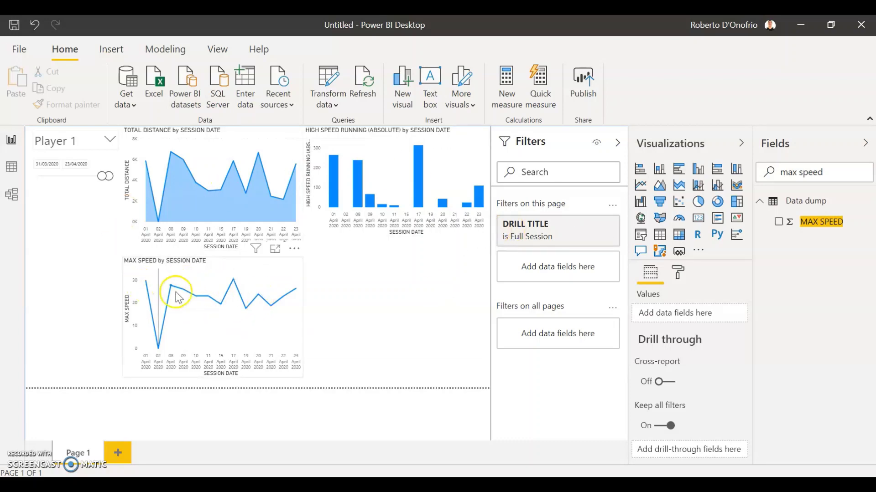
drag(101, 176, 85, 181)
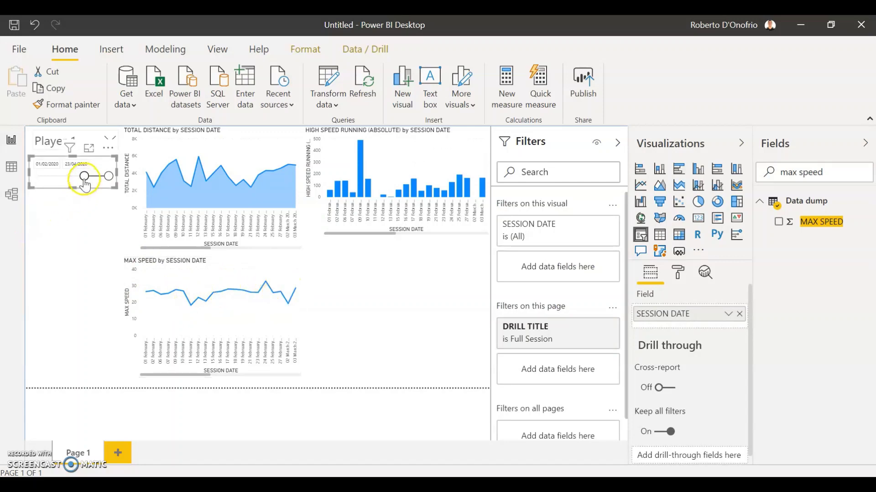
drag(85, 181, 68, 181)
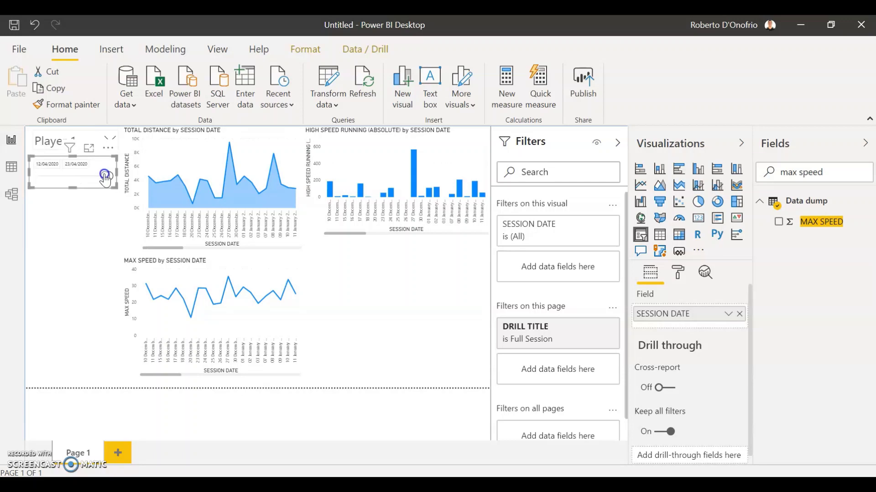
drag(106, 180, 103, 176)
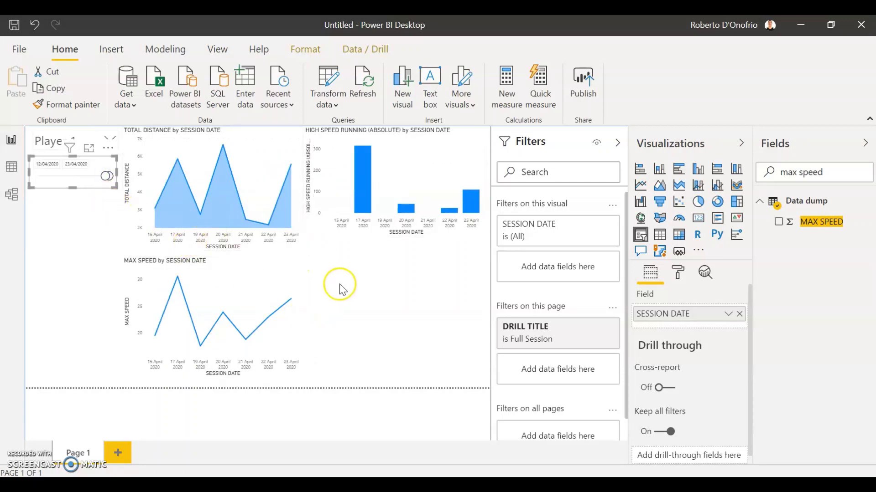
click(373, 327)
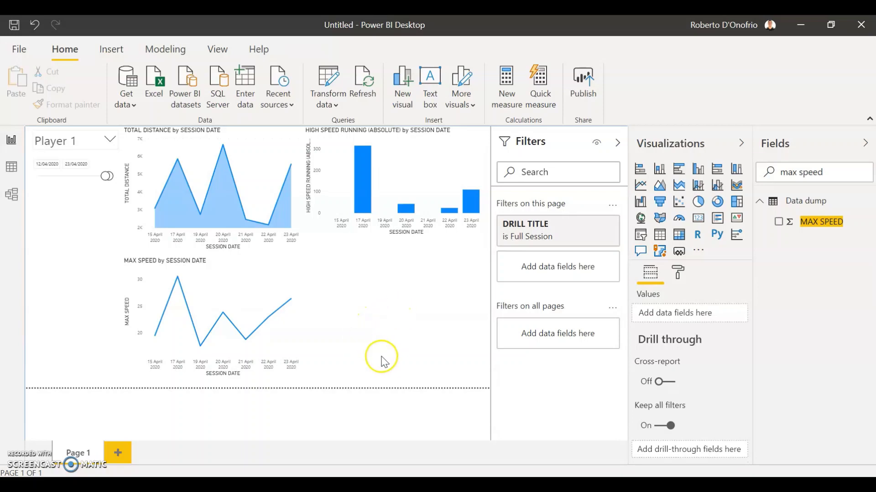
- Clear the field search and add a clustered column chart below the high speed running chart, enlarged to fill the empty page area
drag(844, 172, 792, 167)
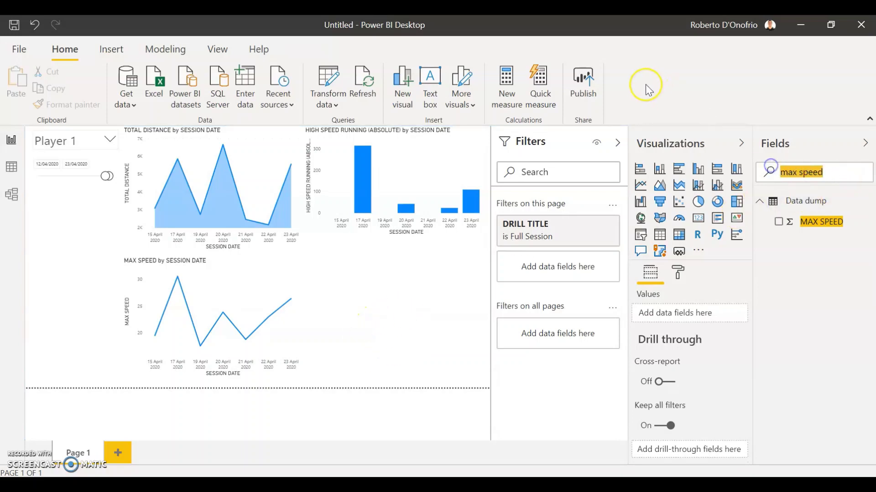
key(BackSpace)
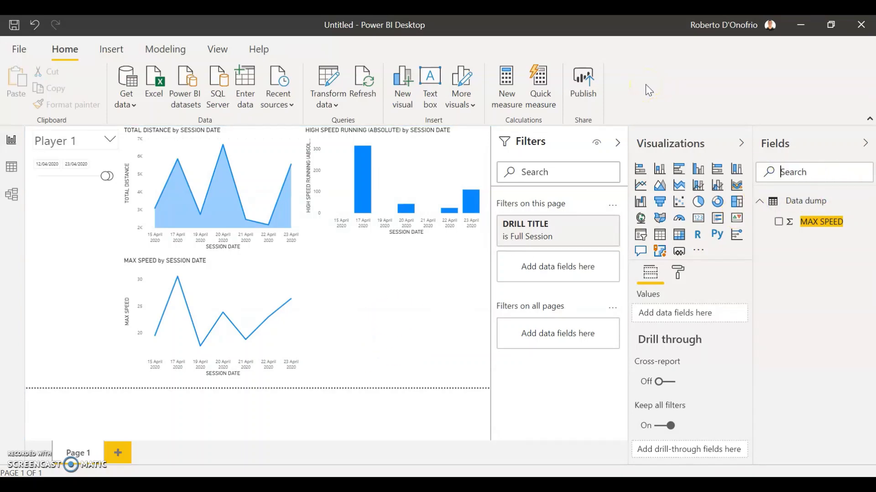
click(697, 172)
drag(111, 236, 358, 264)
drag(392, 318, 487, 387)
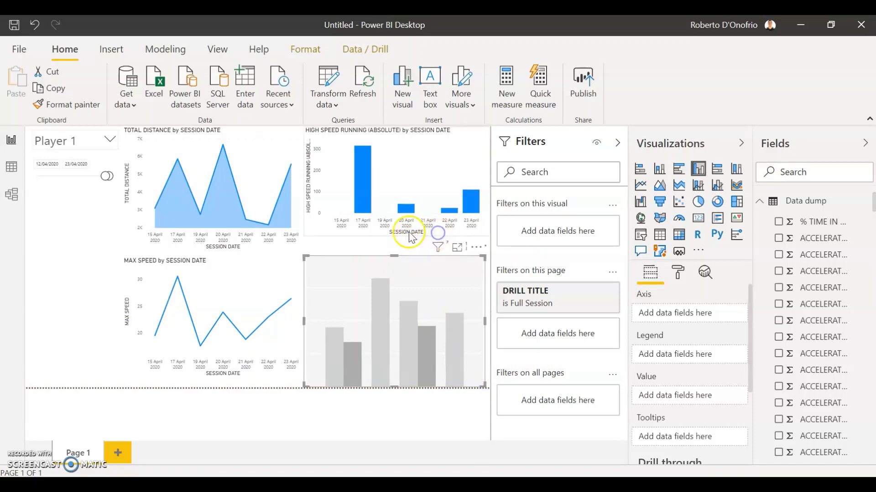
- Extend the high speed running chart's lower edge down to the new chart and reselect the empty clustered column chart
click(399, 240)
drag(397, 242, 398, 252)
click(405, 267)
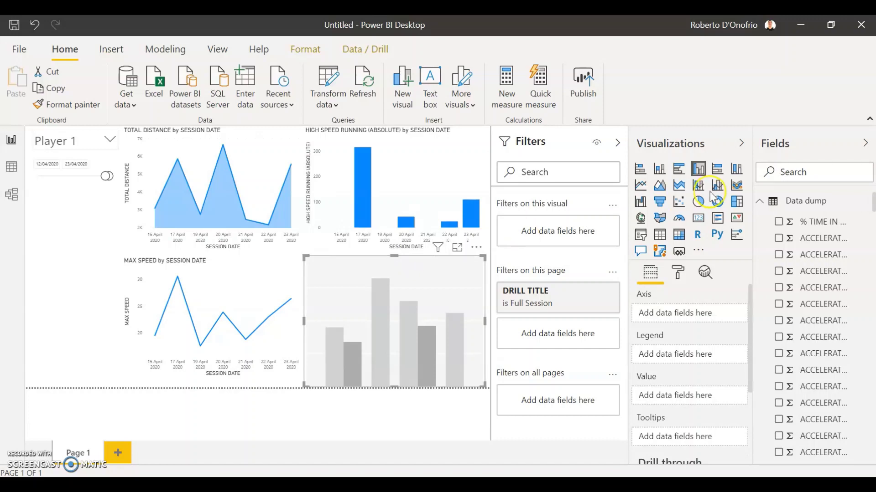
- Put SESSION DATE on the clustered column chart's axis as the plain date instead of the Date Hierarchy
click(814, 178)
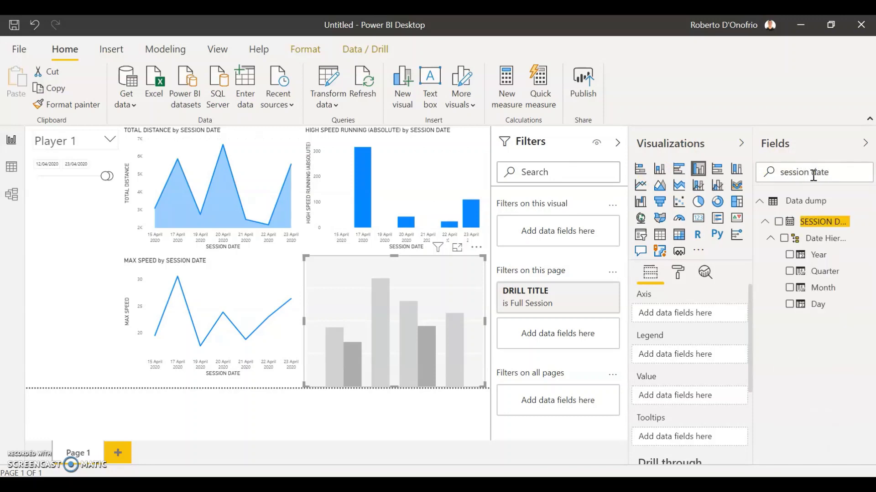
drag(821, 223, 705, 313)
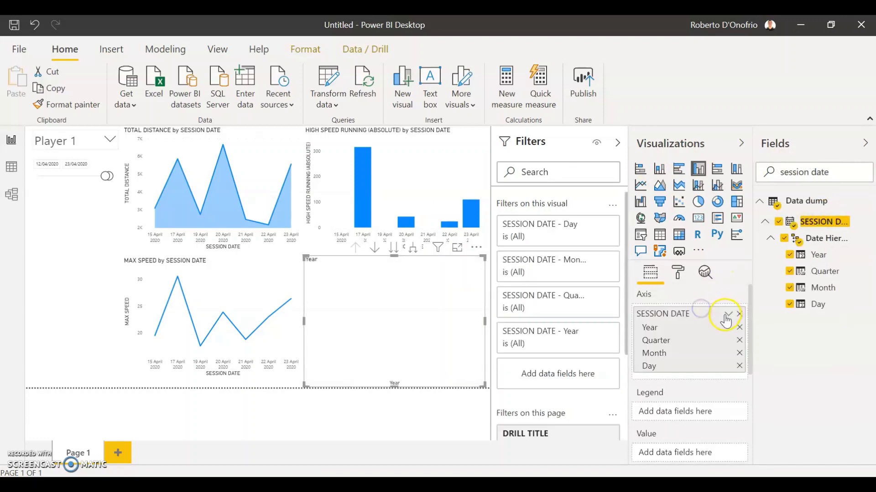
click(727, 315)
click(772, 402)
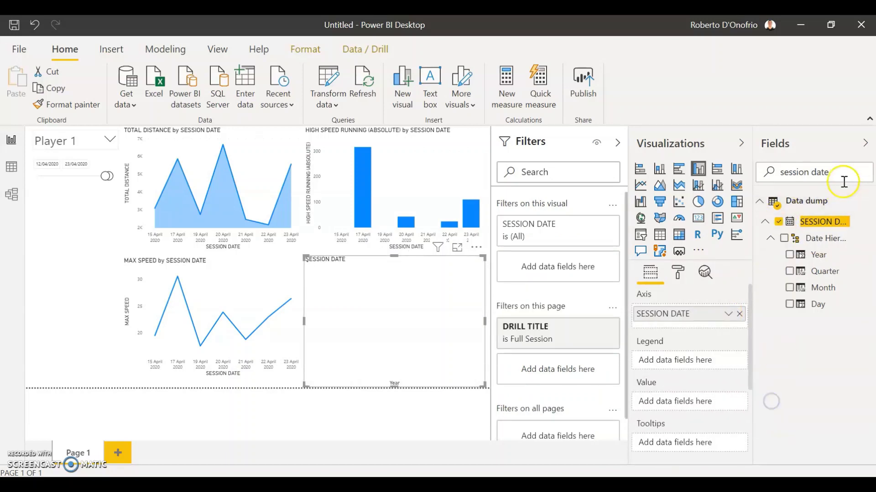
- Search the fields for accelerations z3 and add ACCELERATIONS Z3-Z6 as the clustered column chart's value
text(accele)
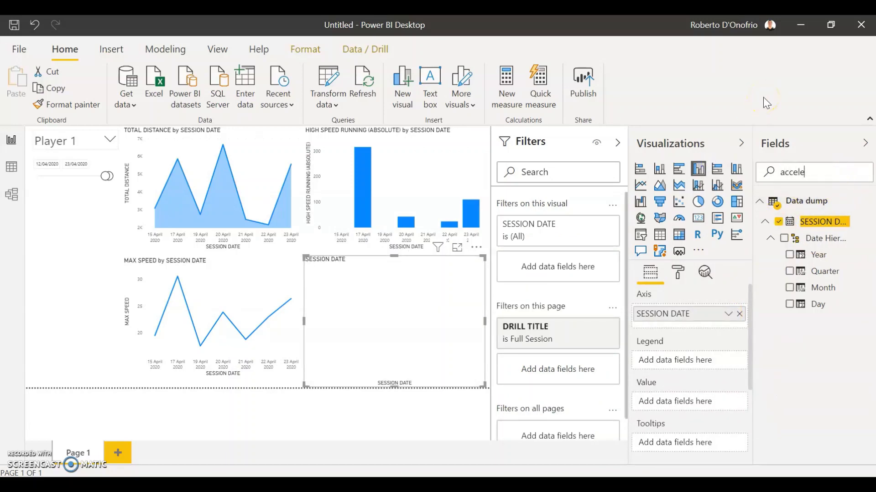
text(rations z3)
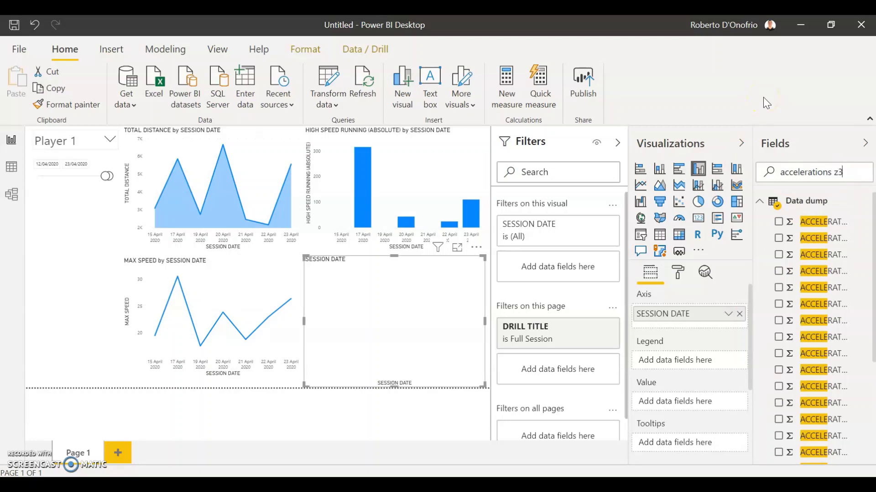
drag(813, 242, 684, 405)
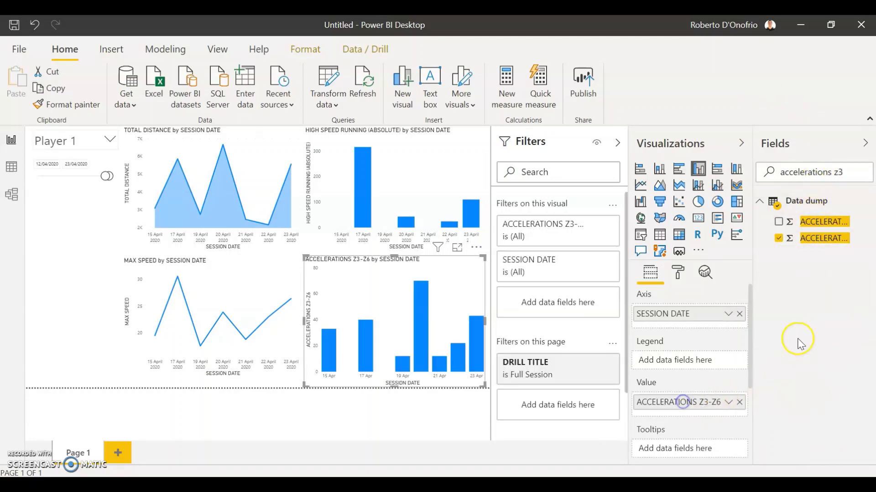
- Search the fields for decelerations z3, add DECELERATIONS Z3-Z6 as the chart's second value and deselect the chart
double_click(809, 178)
text(decel)
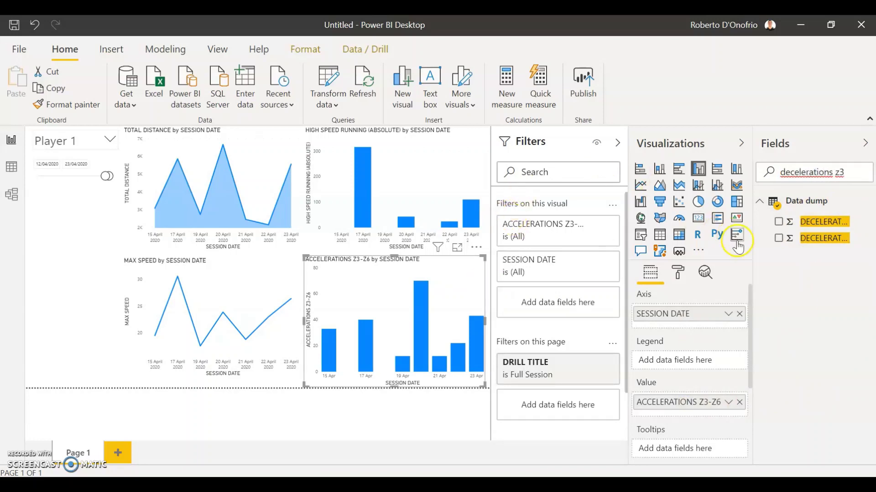
drag(816, 239, 675, 411)
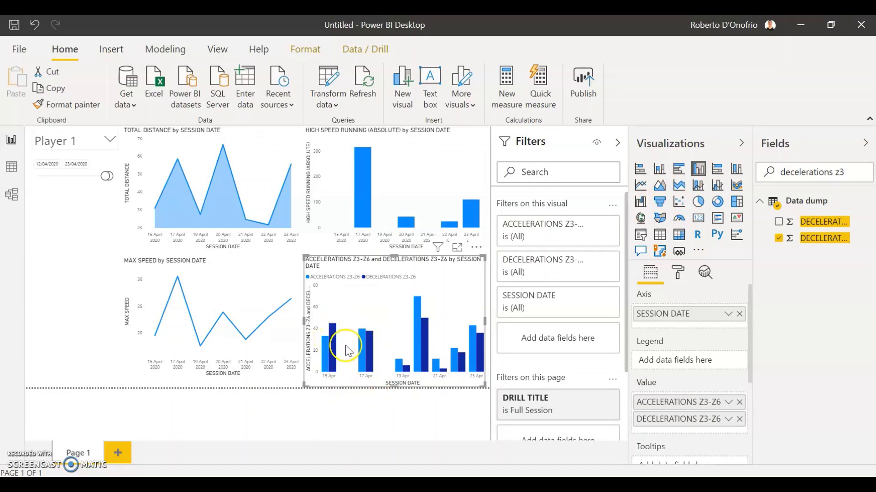
click(391, 417)
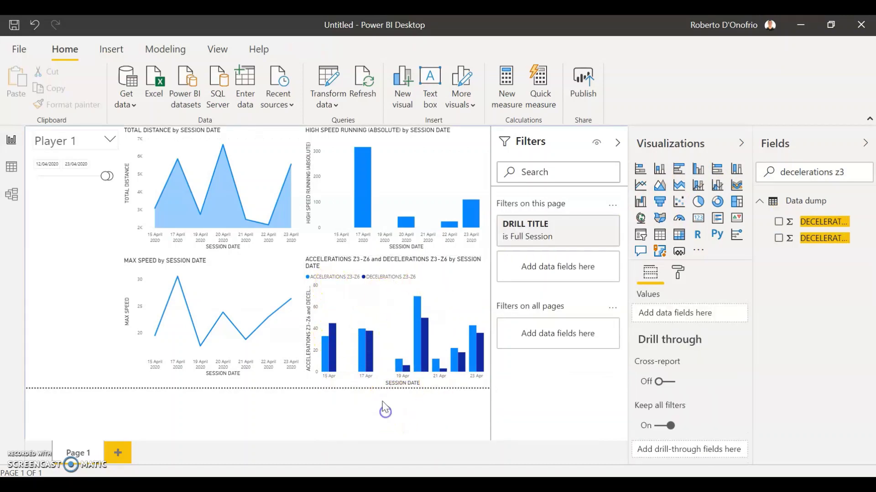
mouse_move(365, 349)
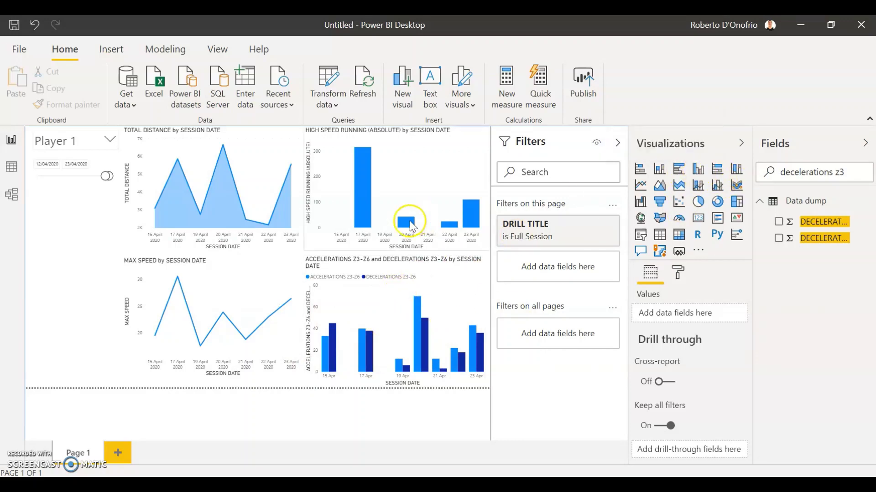
- Try the accelerations and decelerations chart as a stacked column chart, return it to clustered columns and deselect it
click(445, 270)
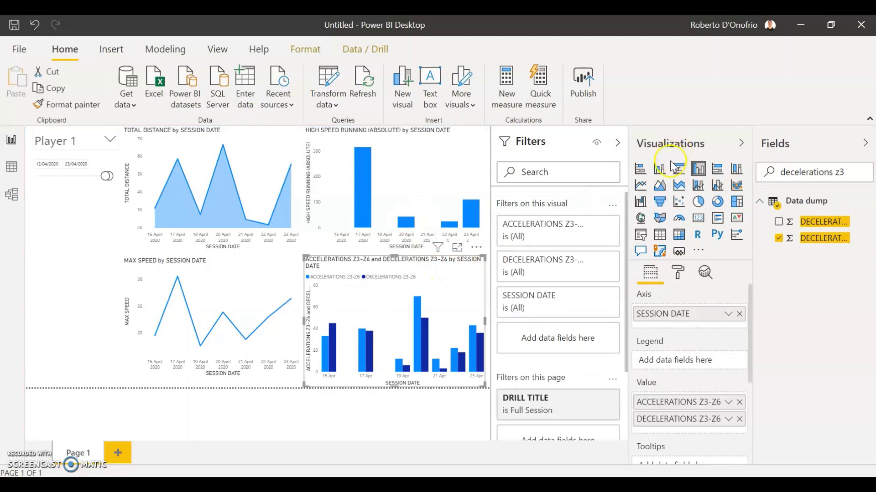
click(661, 172)
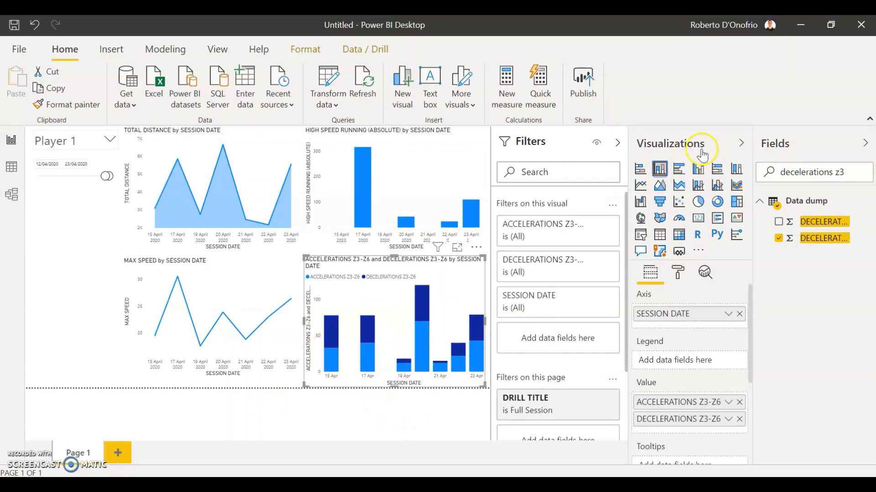
click(708, 168)
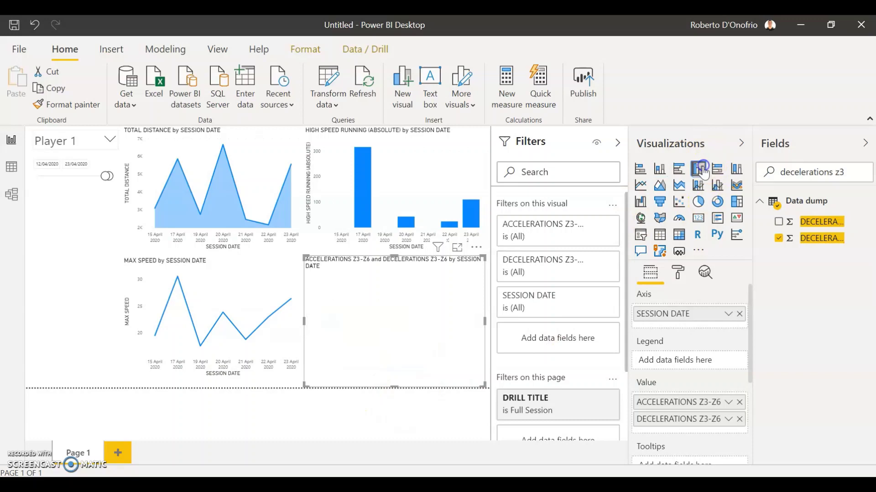
click(328, 414)
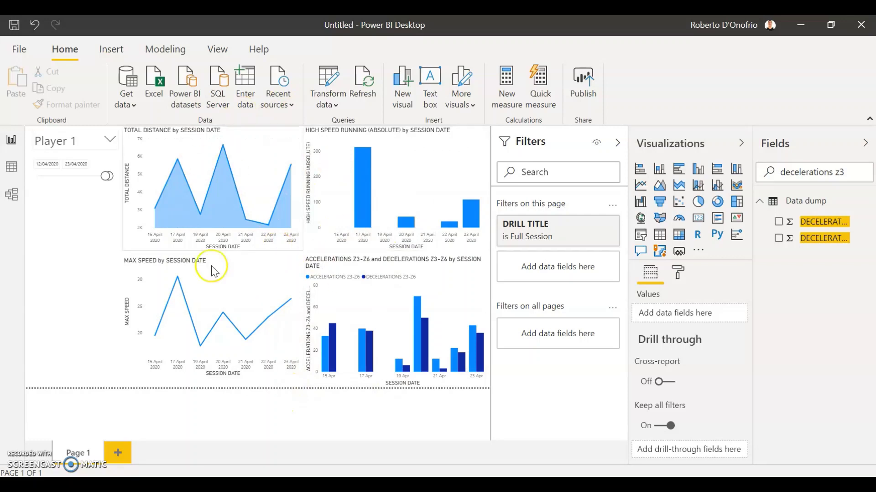
- Turn off the X axis title on the total distance area chart
click(242, 133)
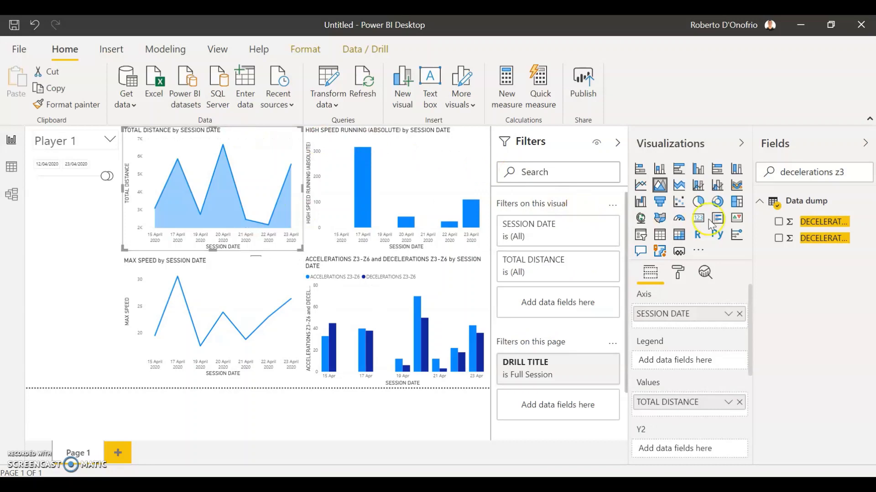
click(675, 279)
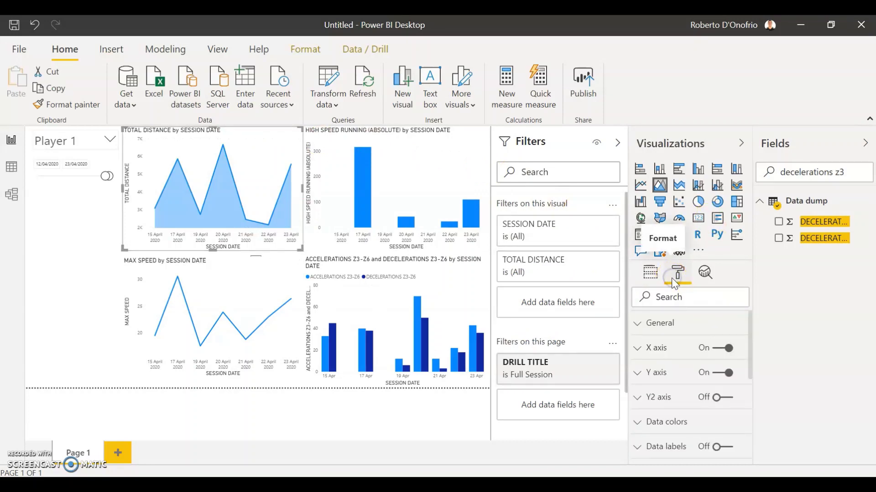
click(669, 350)
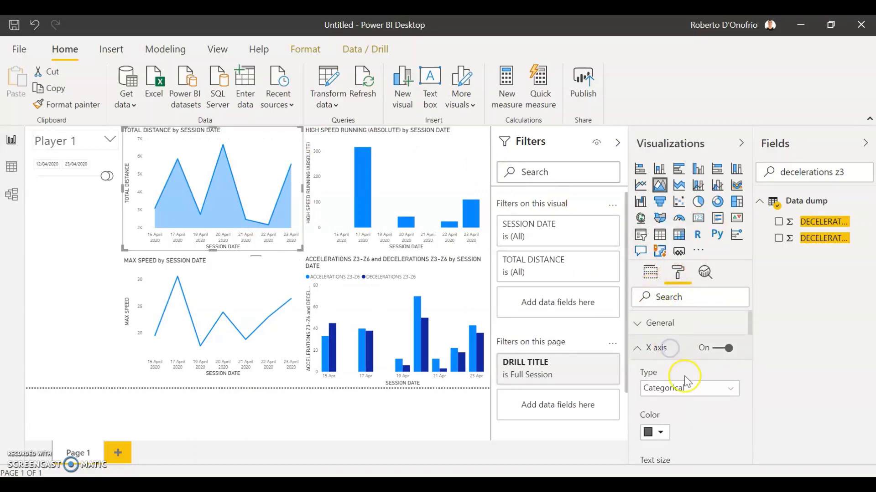
scroll(665, 358, down, 6)
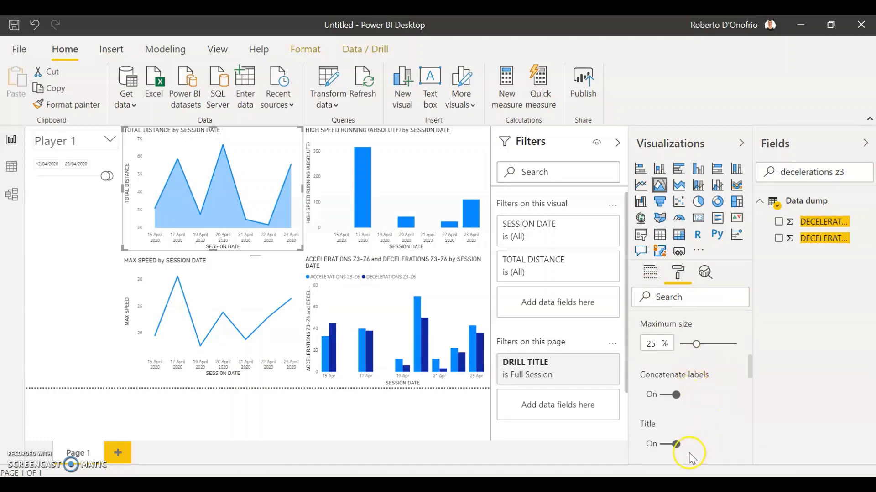
click(670, 444)
scroll(688, 416, up, 6)
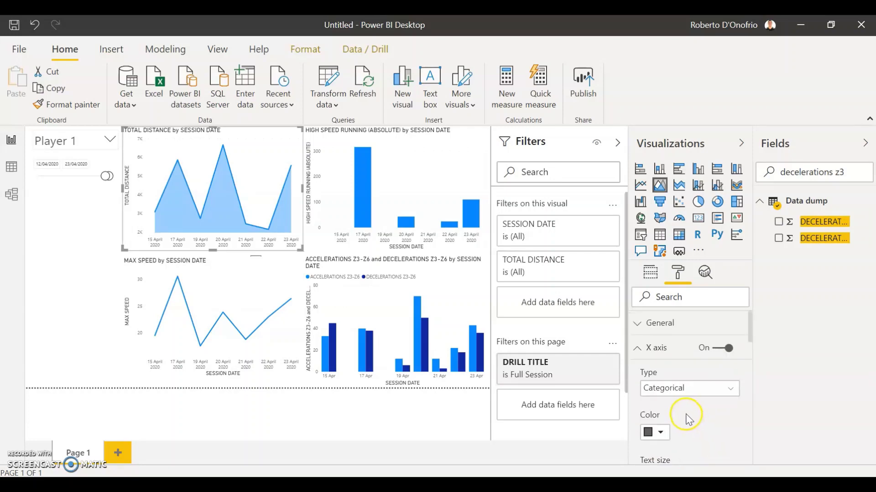
click(659, 348)
- Turn off the Y axis title on the total distance area chart
click(657, 373)
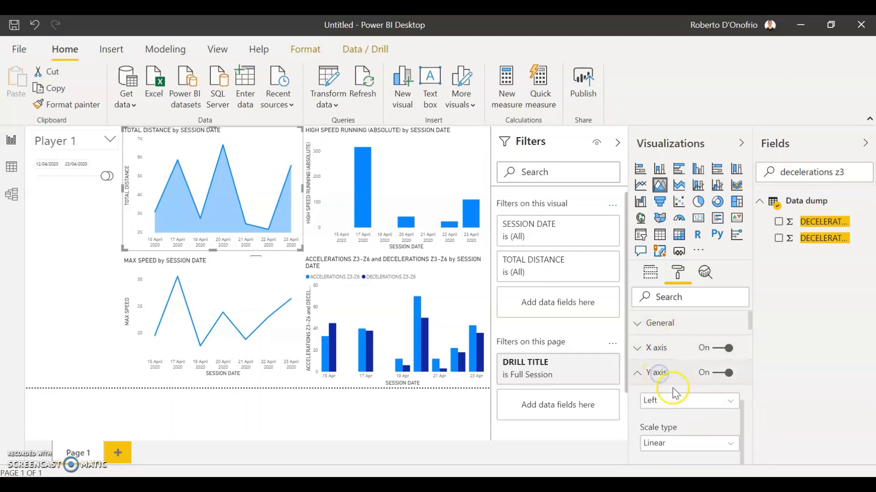
scroll(682, 399, down, 8)
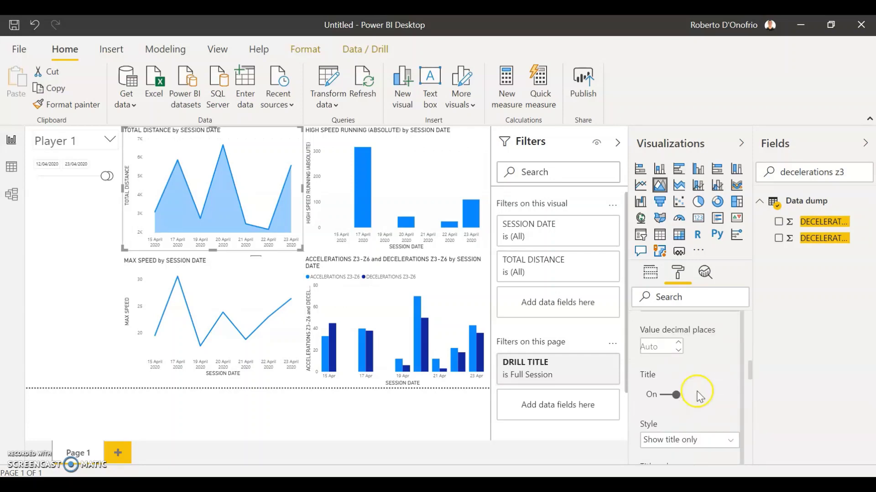
click(674, 380)
scroll(675, 378, up, 3)
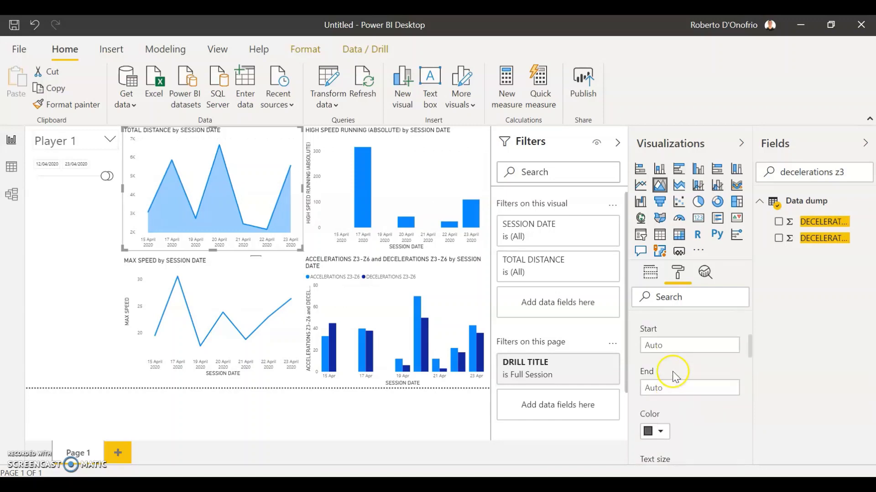
scroll(672, 372, up, 4)
click(667, 361)
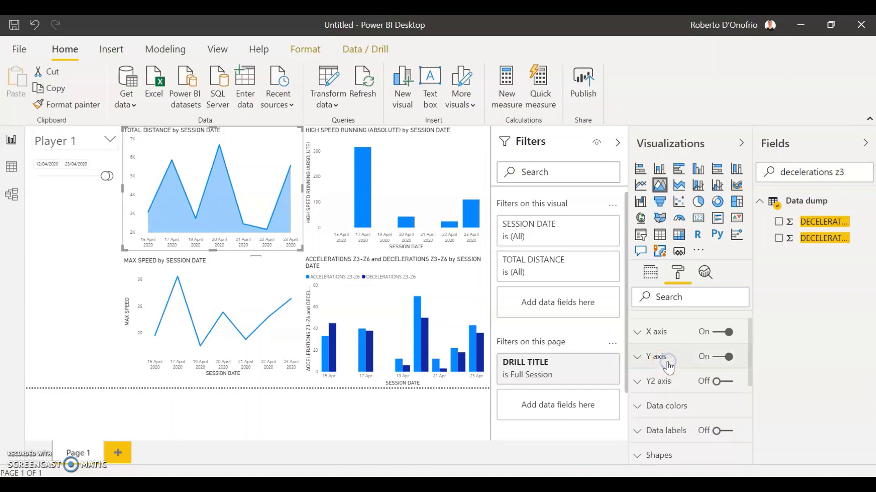
- Rename the total distance chart's title to Total Distance and centre it
scroll(668, 370, up, 1)
scroll(667, 371, down, 3)
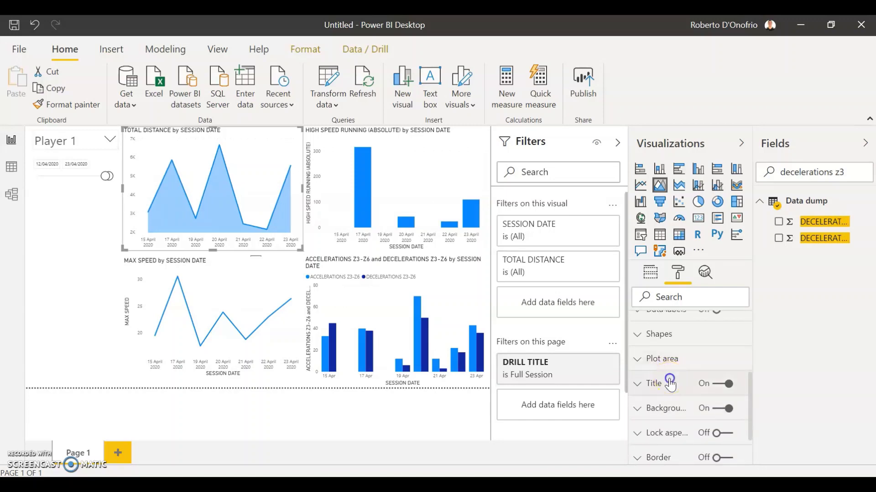
click(668, 383)
drag(647, 423, 743, 434)
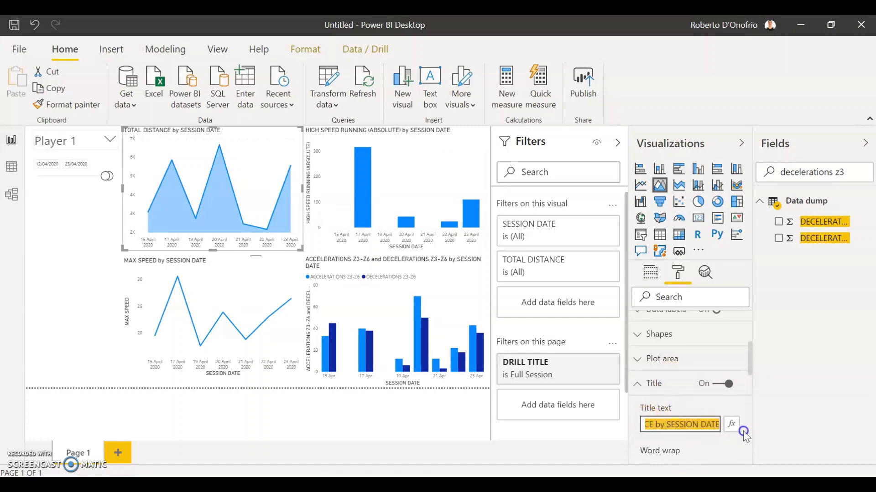
text(To)
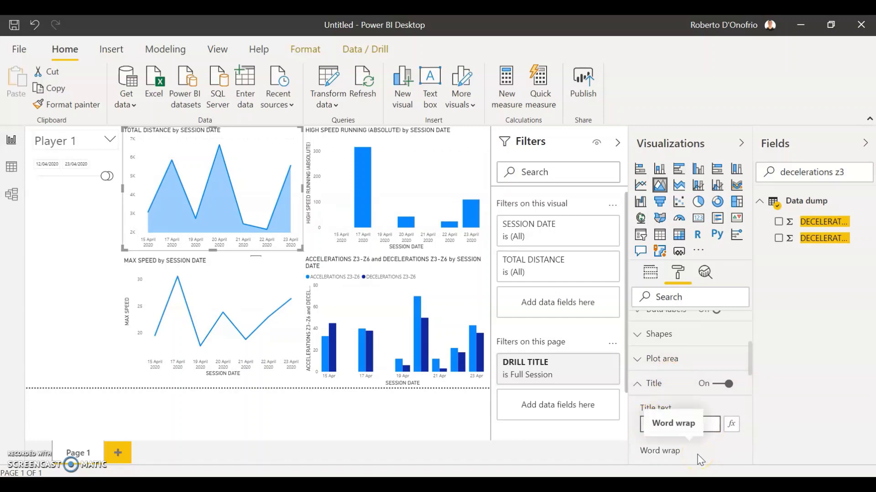
text(tal Distance)
click(701, 448)
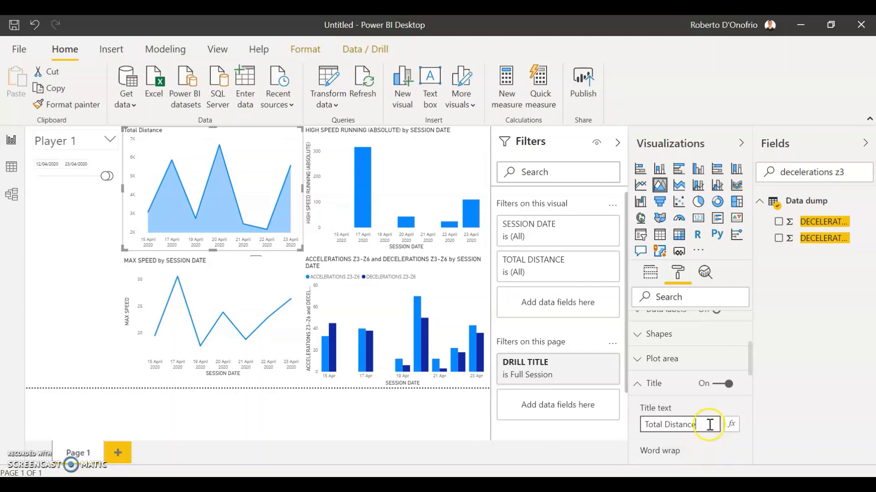
scroll(691, 410, down, 5)
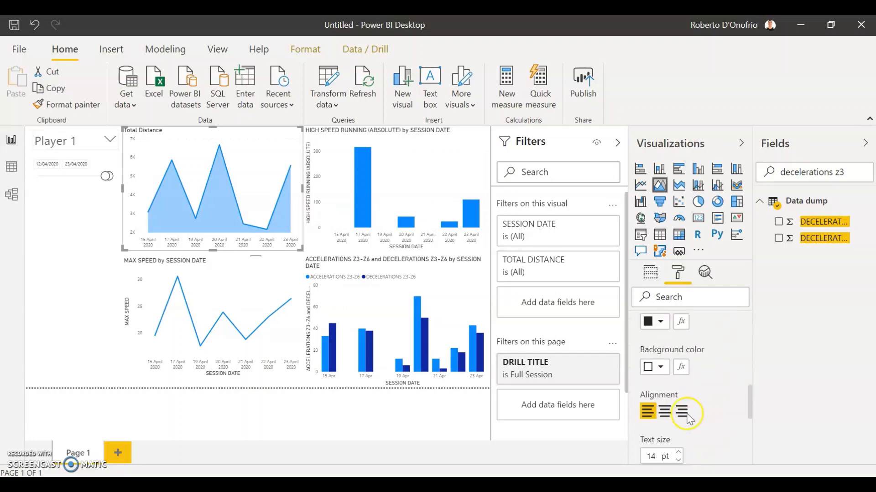
click(667, 405)
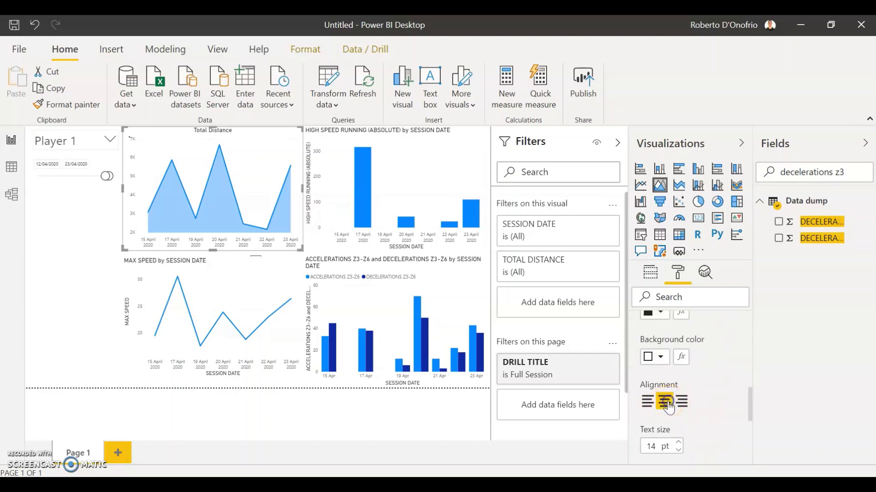
- Select the high speed running chart for formatting and collapse its title settings
click(458, 142)
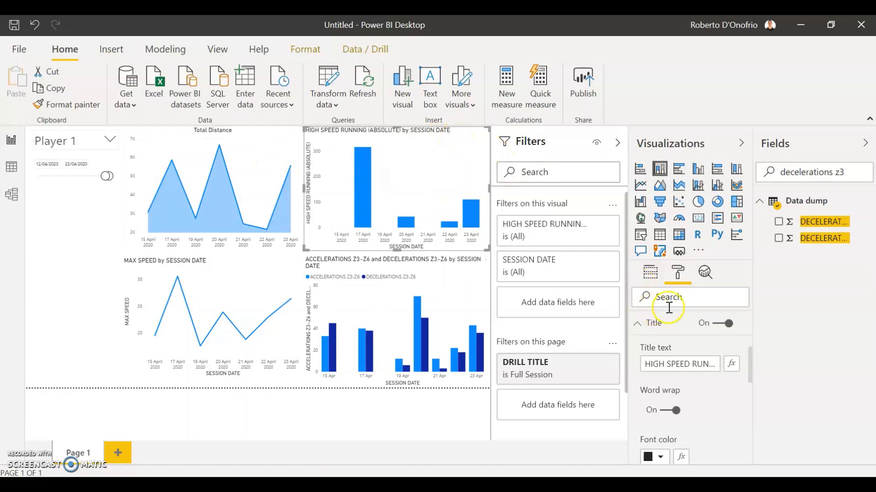
click(643, 325)
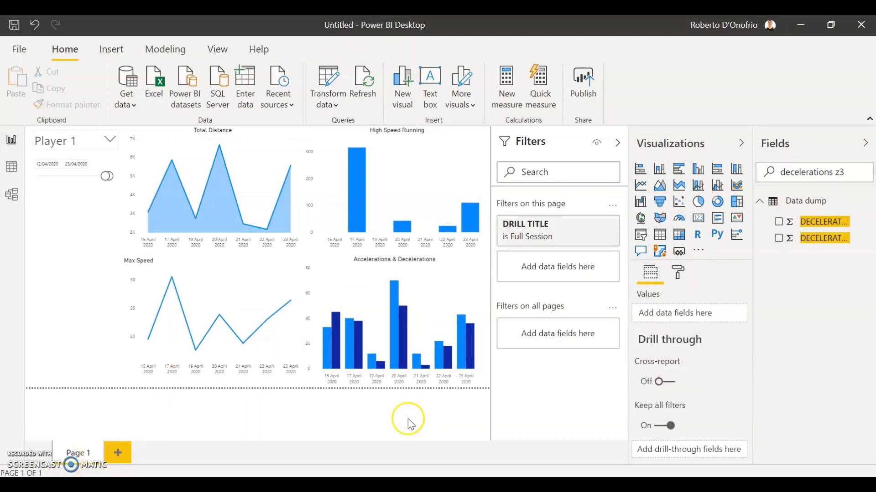
- Turn on data labels for the Total Distance, High Speed Running, Max Speed and Accelerations & Decelerations charts, and deselect the last chart
click(268, 137)
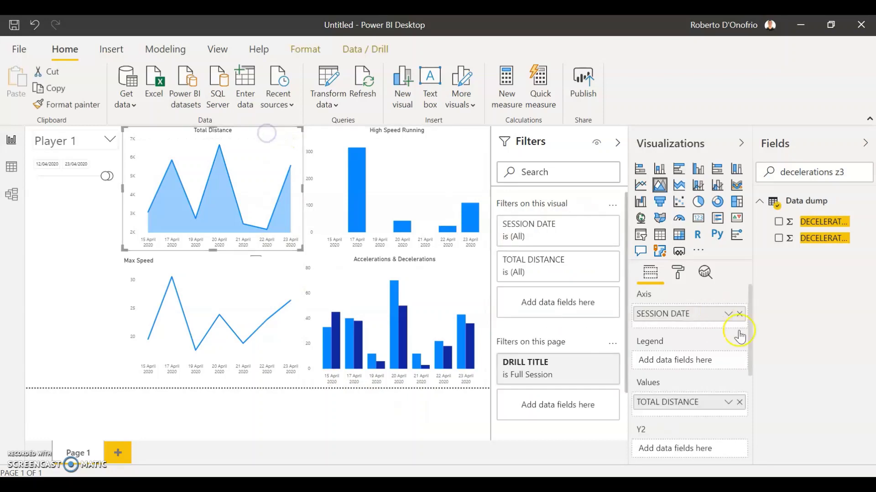
click(678, 273)
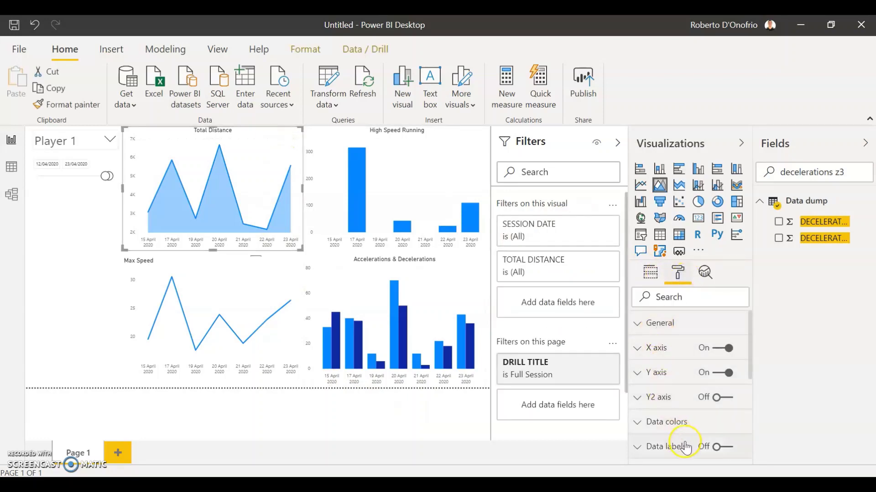
click(718, 447)
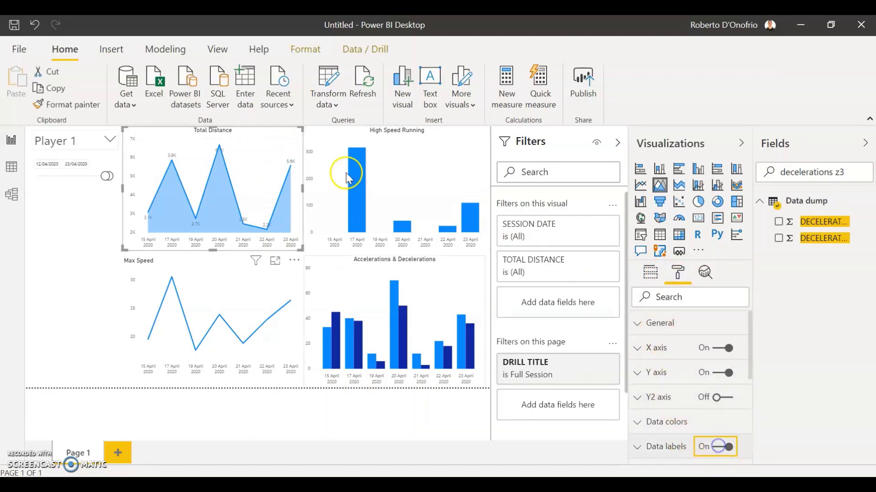
click(445, 137)
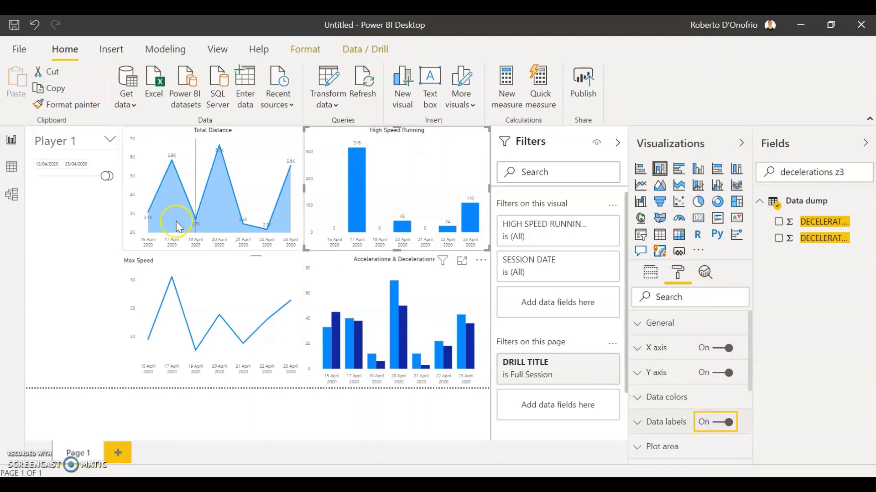
click(235, 264)
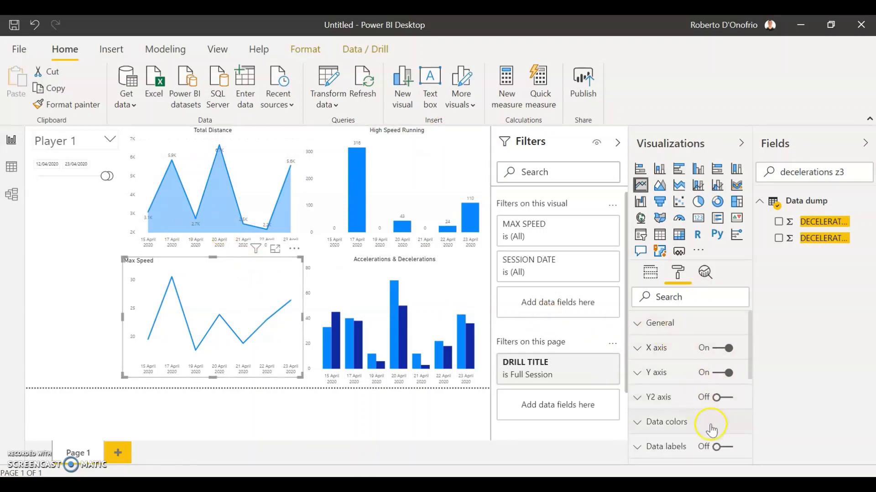
click(719, 447)
click(449, 266)
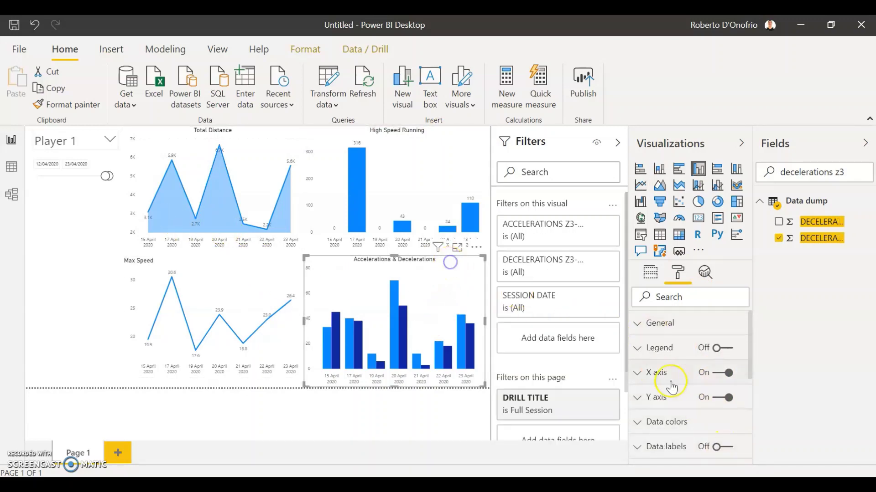
click(720, 447)
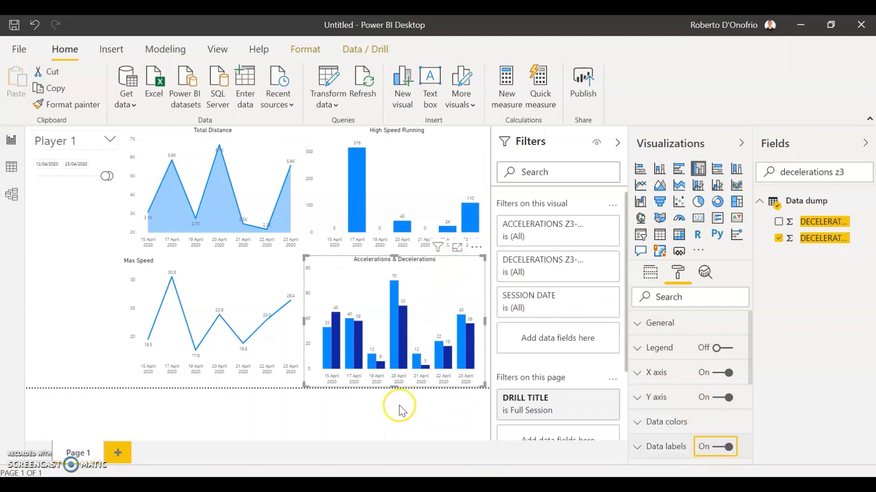
click(338, 417)
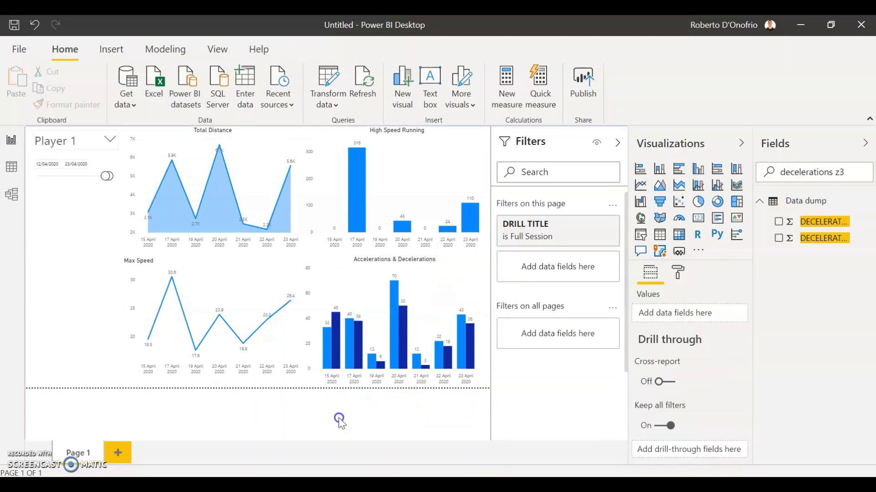
- Centre the title of the Max Speed line chart and collapse its title settings
click(234, 273)
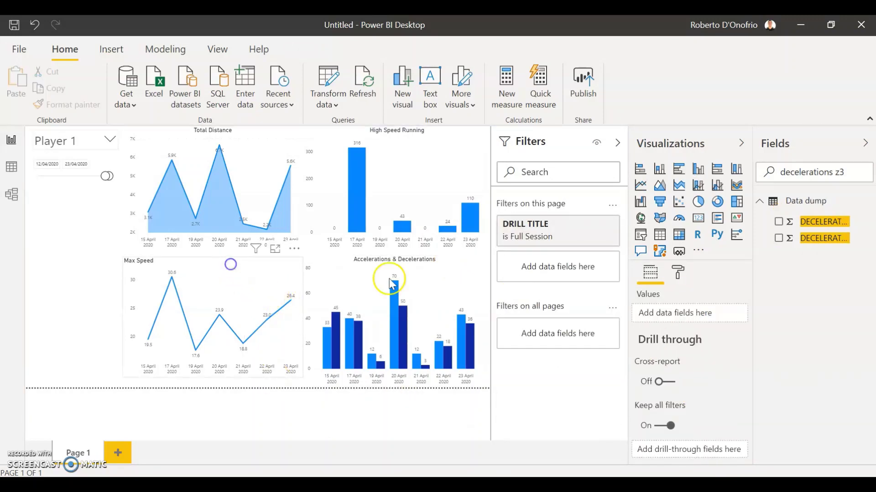
click(683, 275)
scroll(663, 364, down, 2)
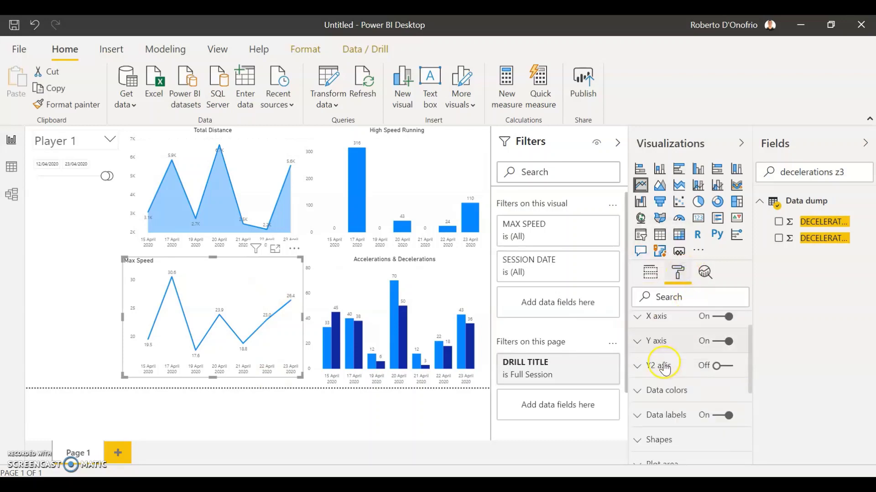
scroll(671, 415, down, 5)
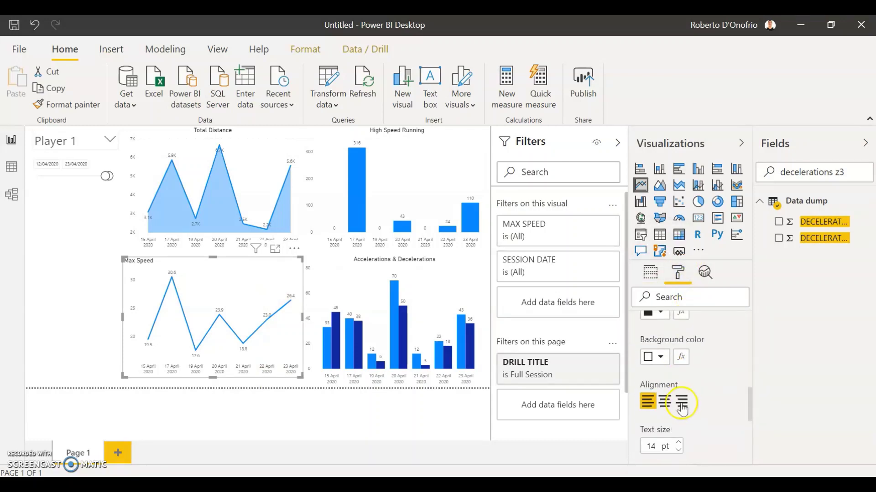
click(665, 408)
scroll(657, 402, up, 4)
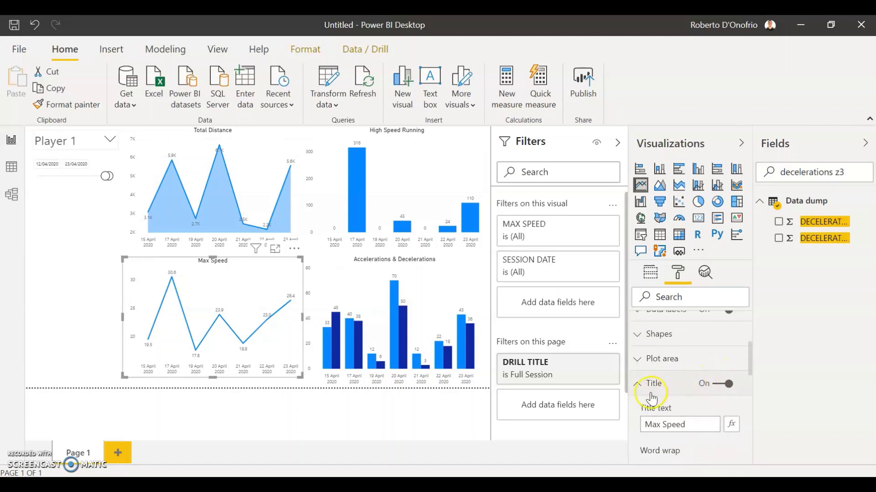
click(649, 393)
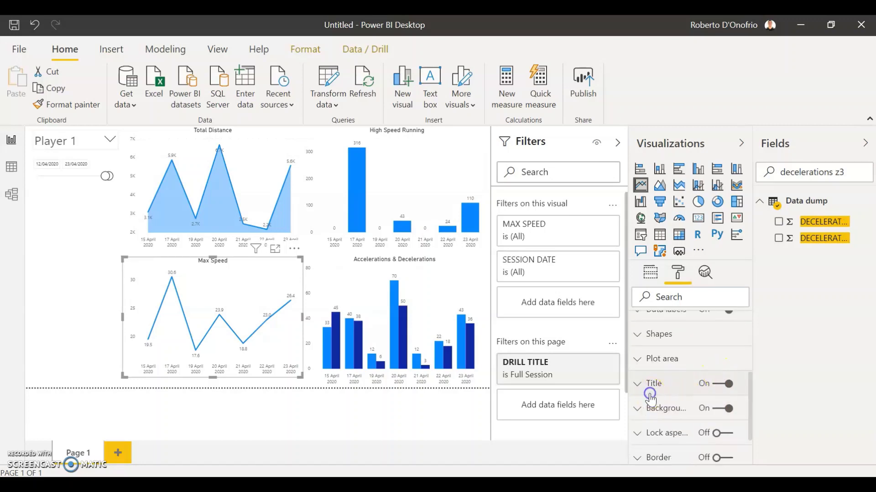
- Change the default data color of the High Speed Running chart to red
click(324, 136)
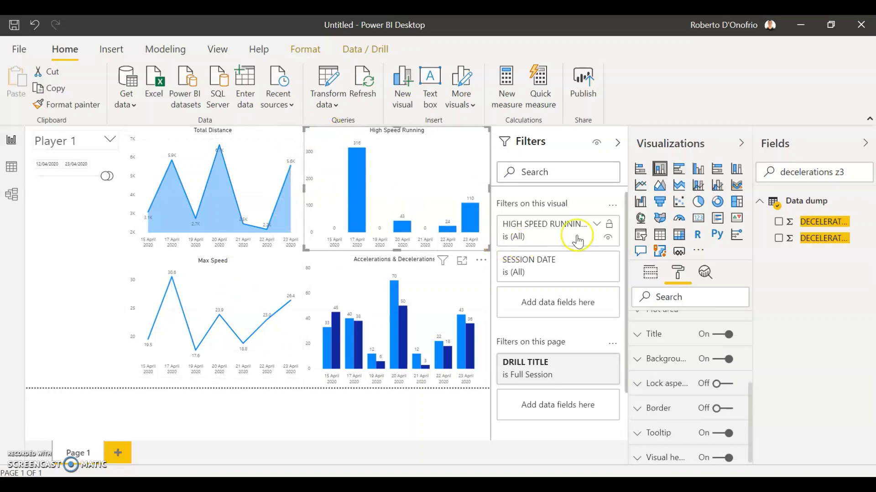
scroll(672, 390, up, 3)
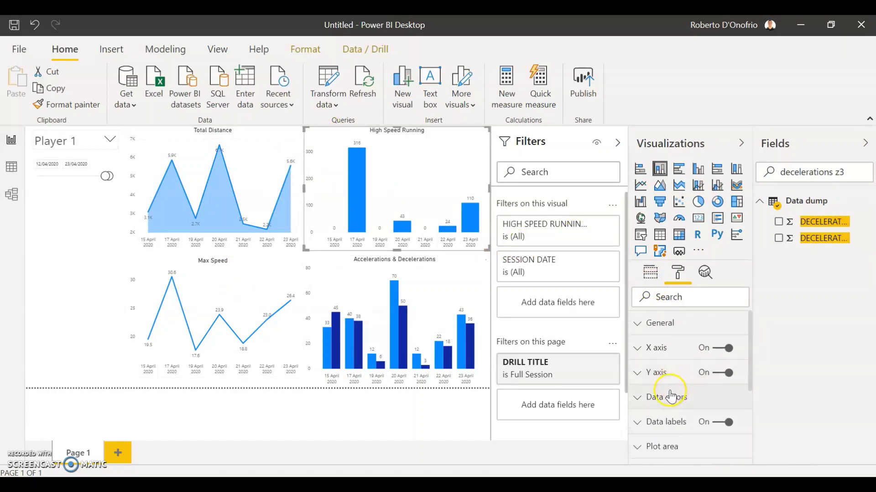
click(670, 395)
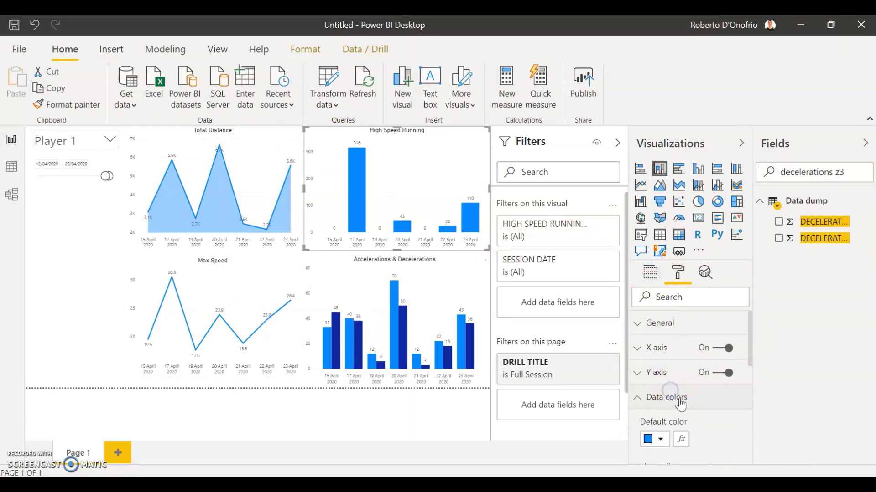
click(667, 441)
click(744, 386)
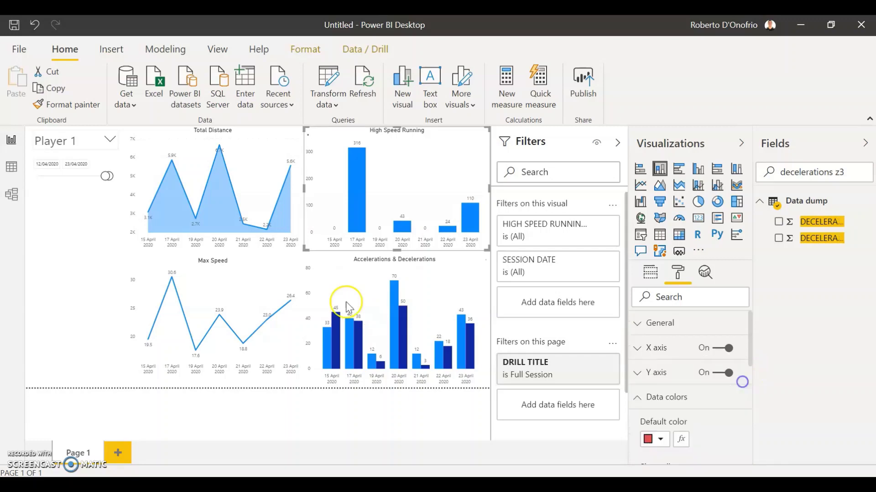
- Change the MAX SPEED line color in the Max Speed chart to orange
click(267, 269)
scroll(668, 416, down, 2)
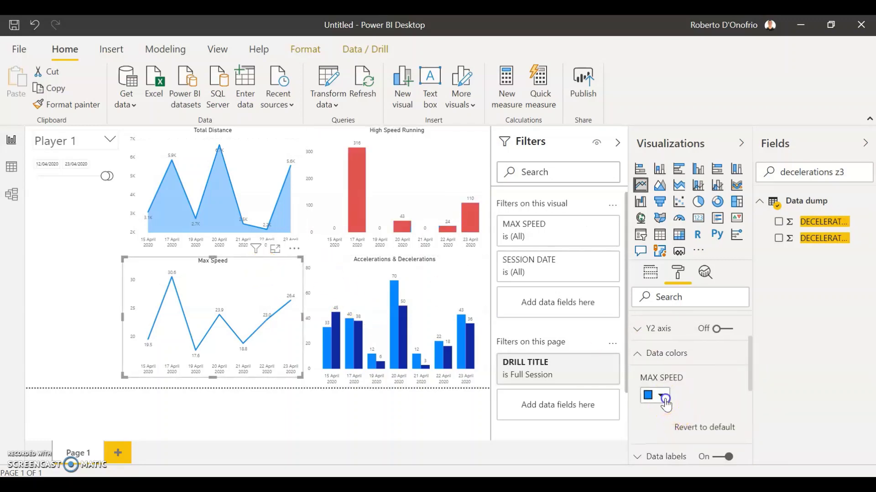
click(660, 395)
click(683, 267)
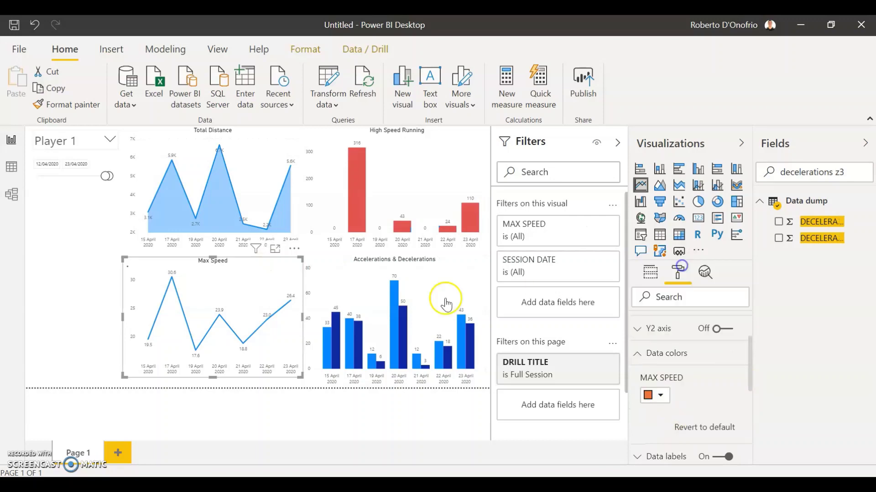
- Color ACCELERATIONS Z3-Z6 gold and DECELERATIONS Z3-Z6 purple in the Accelerations & Decelerations chart, and deselect it
click(451, 265)
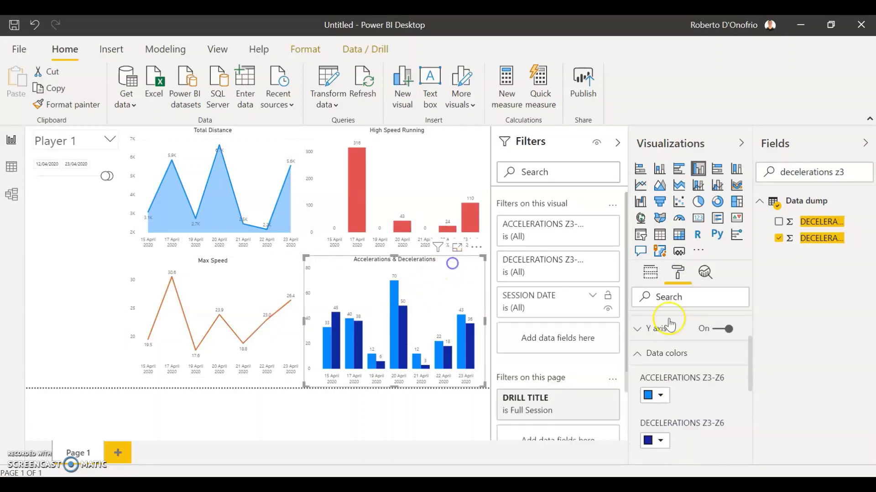
click(661, 396)
click(731, 267)
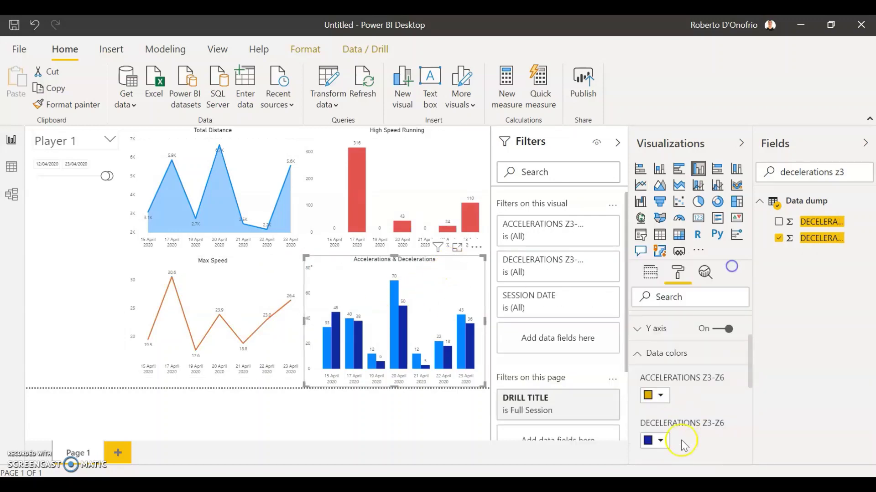
click(660, 441)
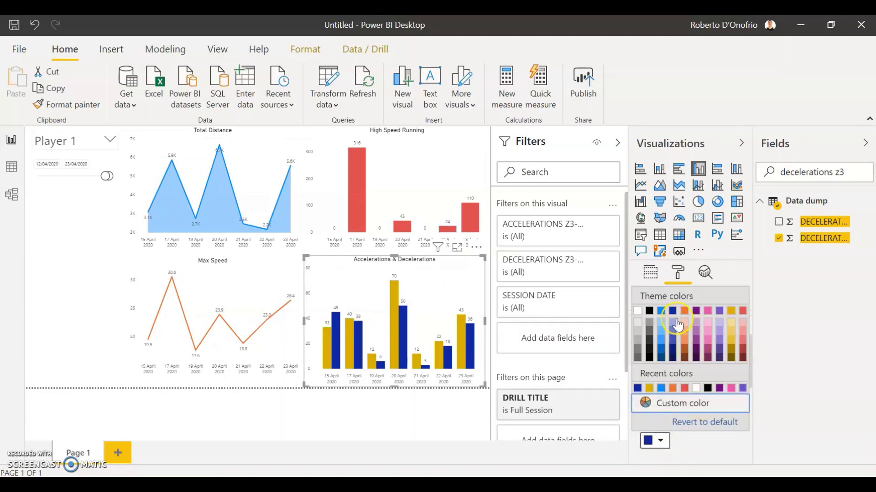
click(694, 315)
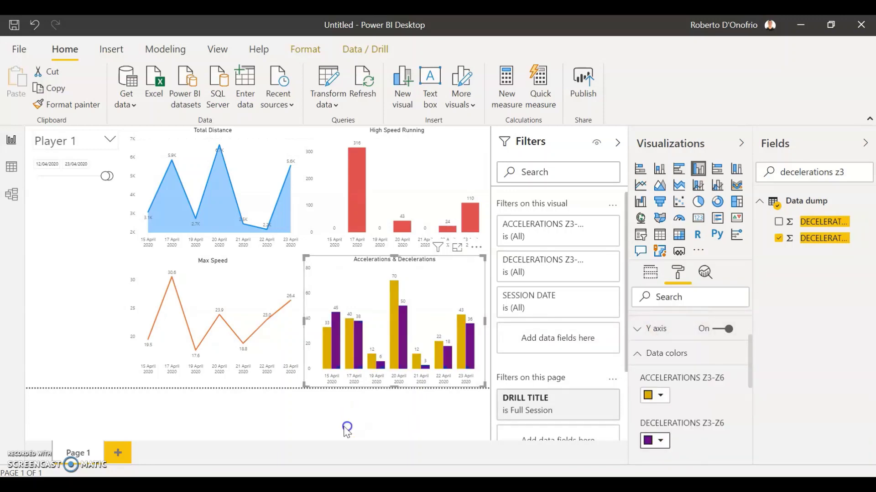
click(346, 427)
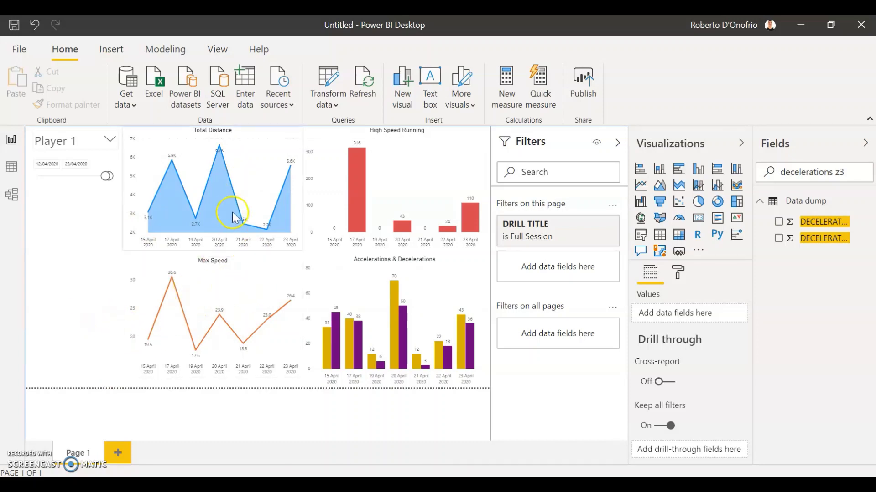
- Set the Y axis start value of the Total Distance chart to 0 and deselect the chart
mouse_move(222, 209)
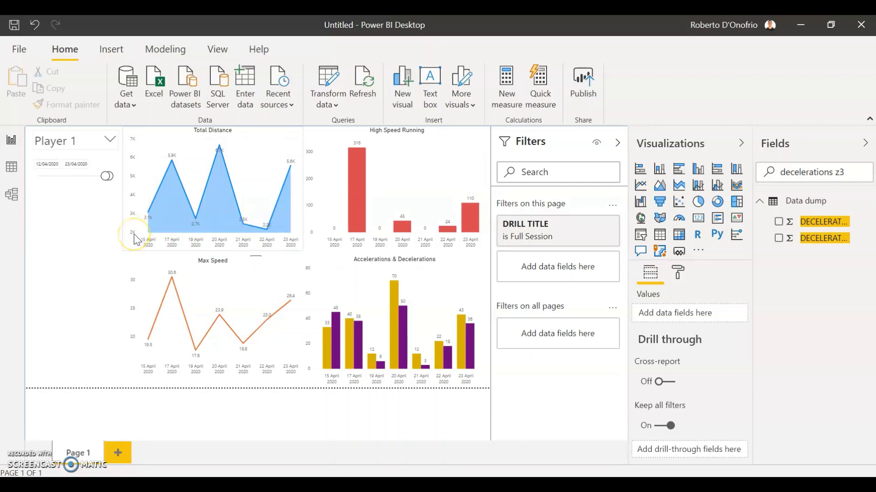
click(219, 286)
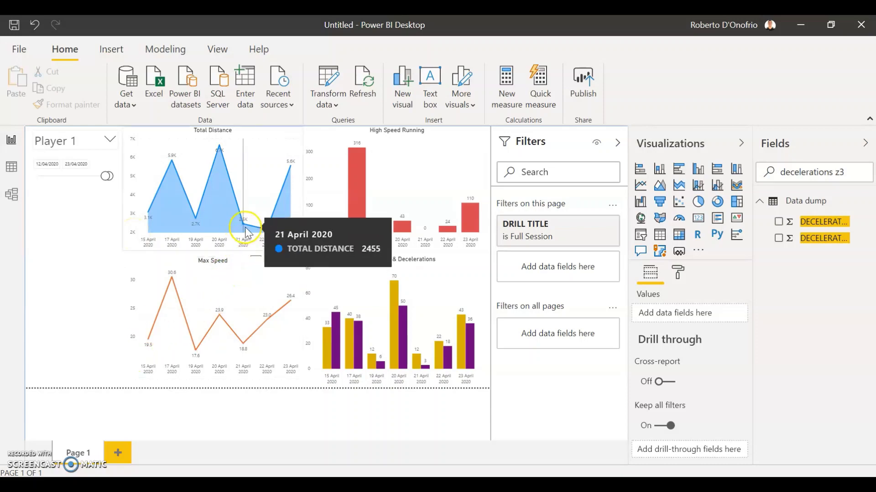
mouse_move(291, 233)
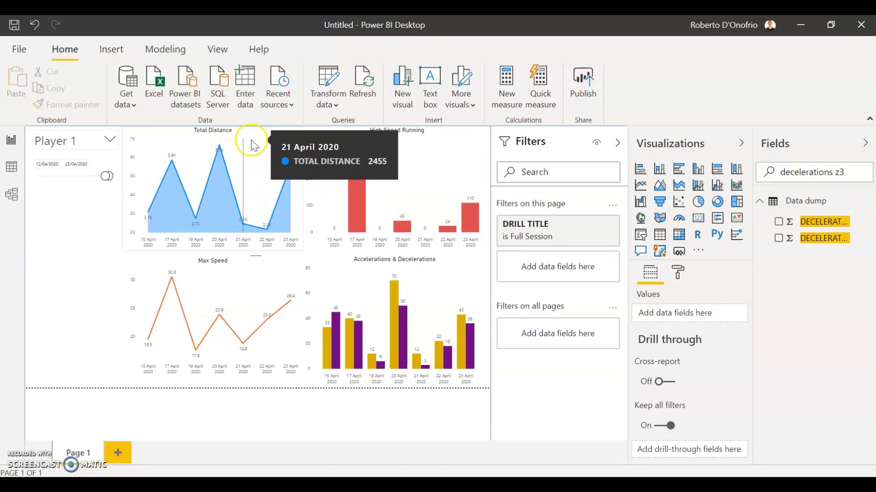
click(297, 149)
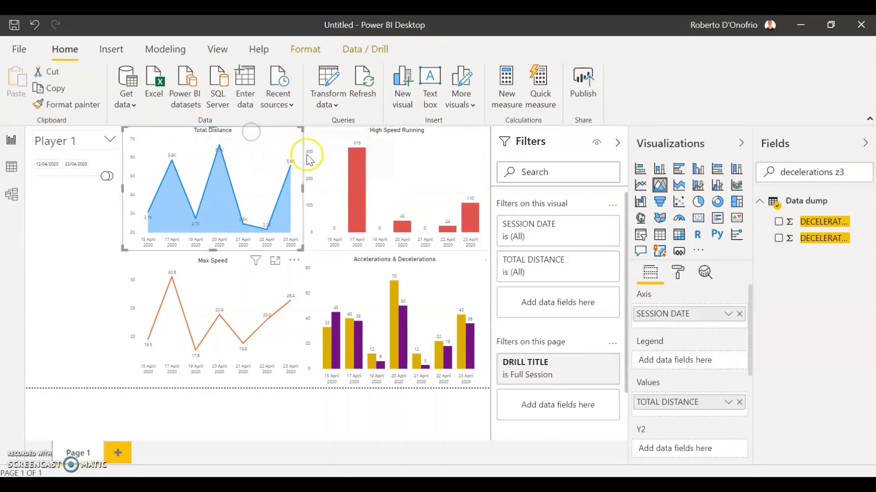
click(674, 274)
click(659, 372)
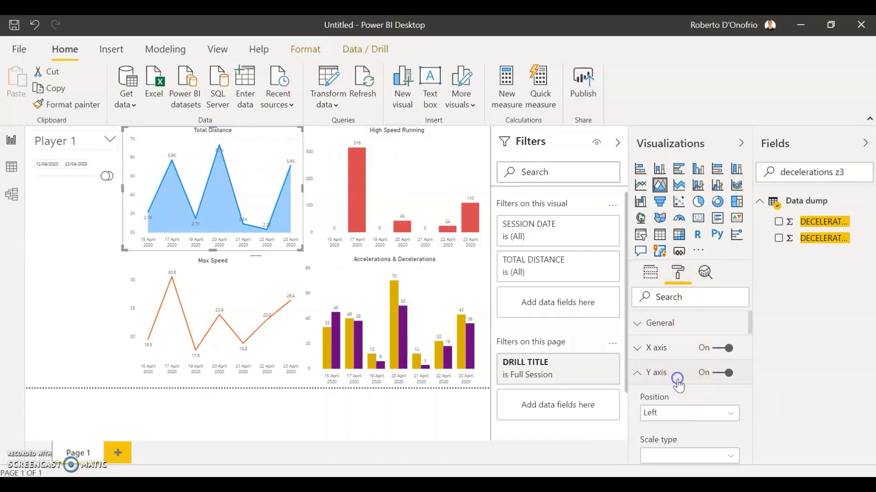
scroll(698, 382, down, 2)
scroll(698, 382, down, 2)
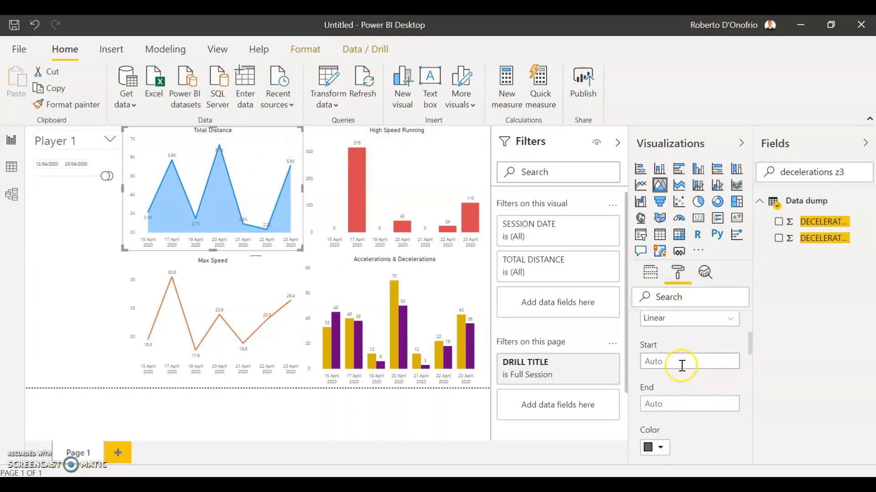
click(681, 365)
key(Return)
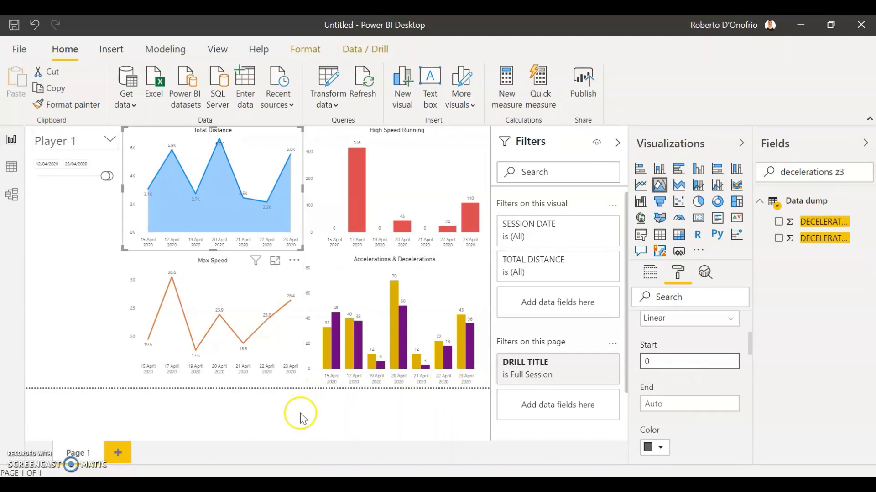
click(283, 416)
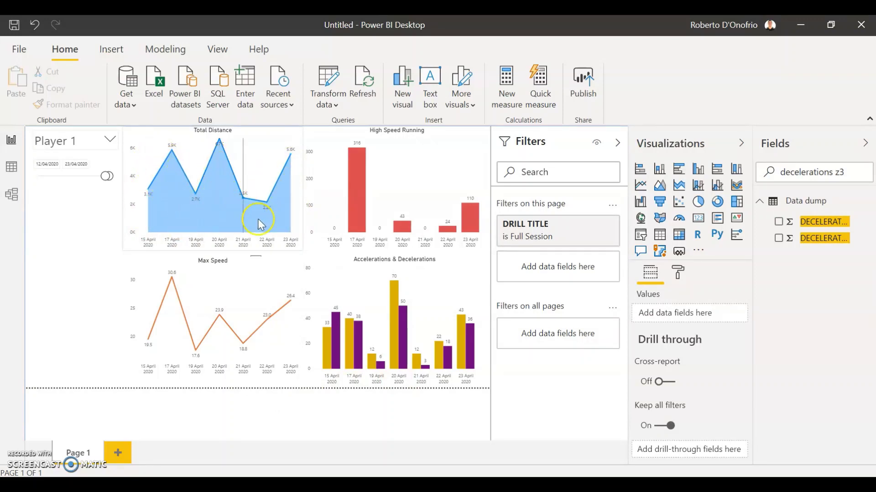
- Set the Y axis start value of the Max Speed chart to 15 and deselect the chart
click(240, 272)
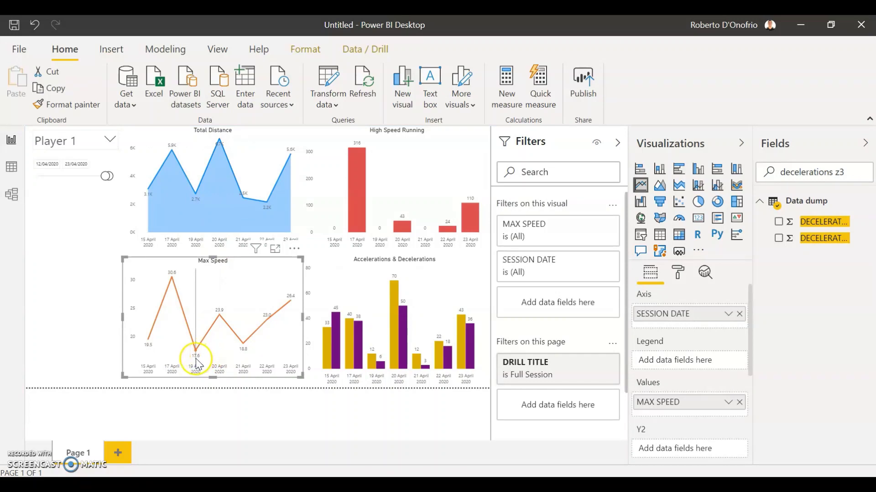
mouse_move(197, 364)
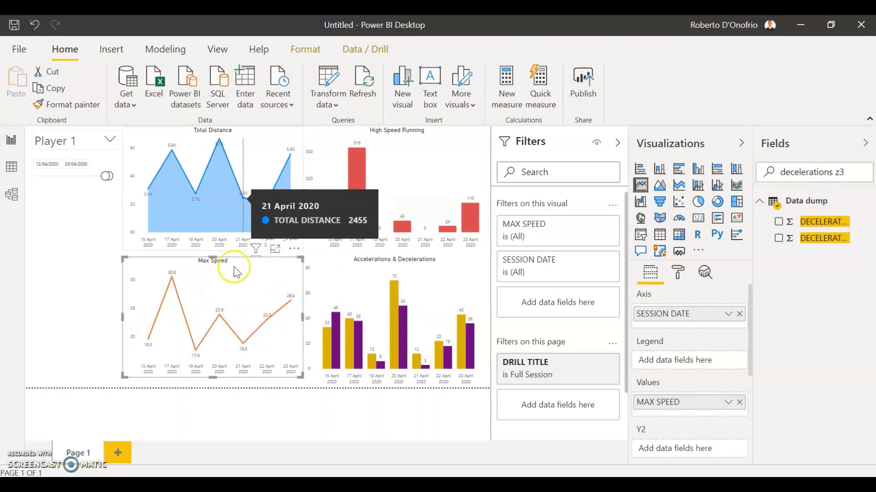
click(271, 406)
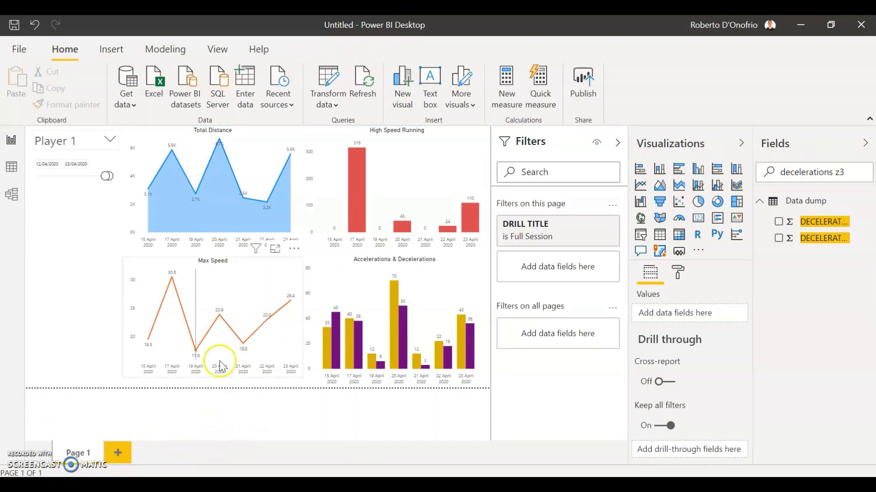
click(242, 265)
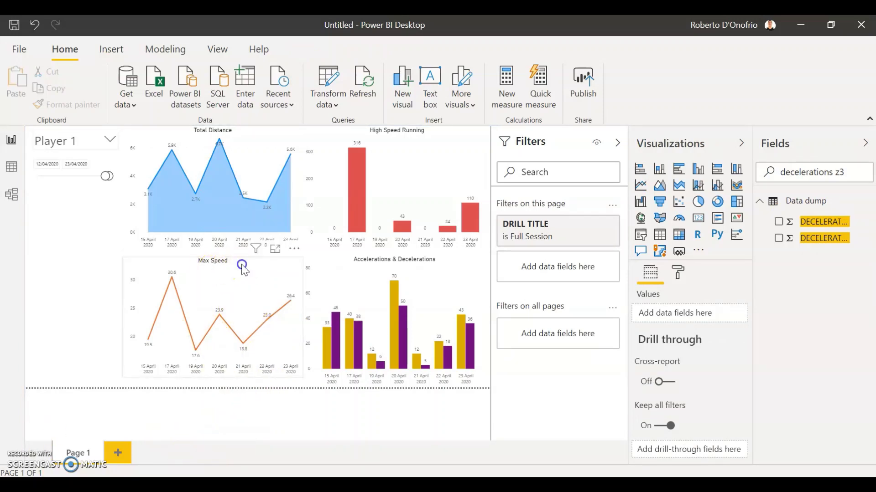
click(678, 273)
click(657, 371)
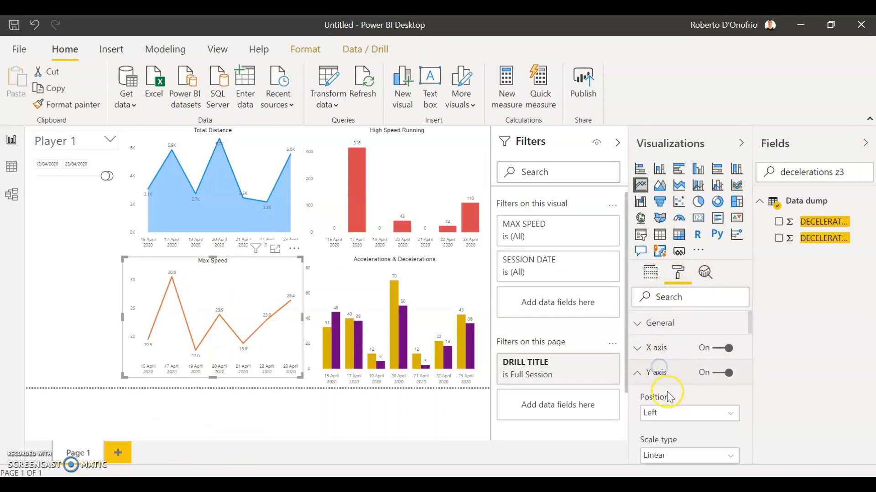
scroll(711, 387, down, 3)
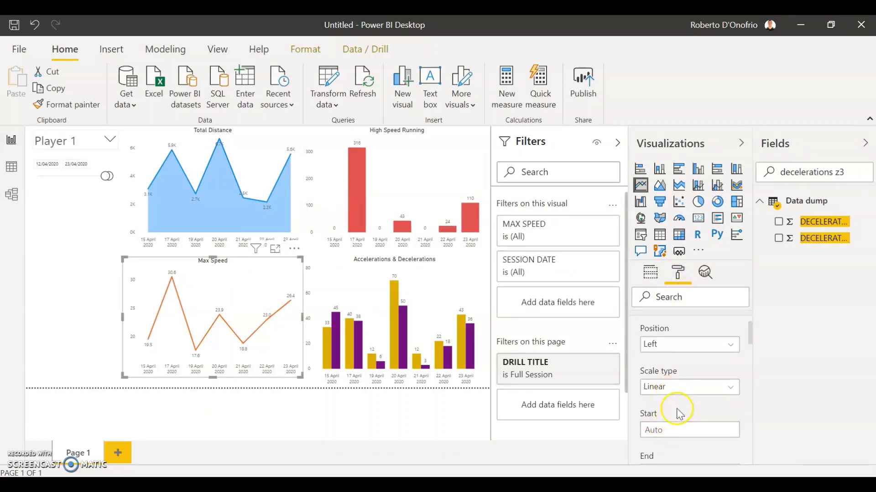
click(666, 432)
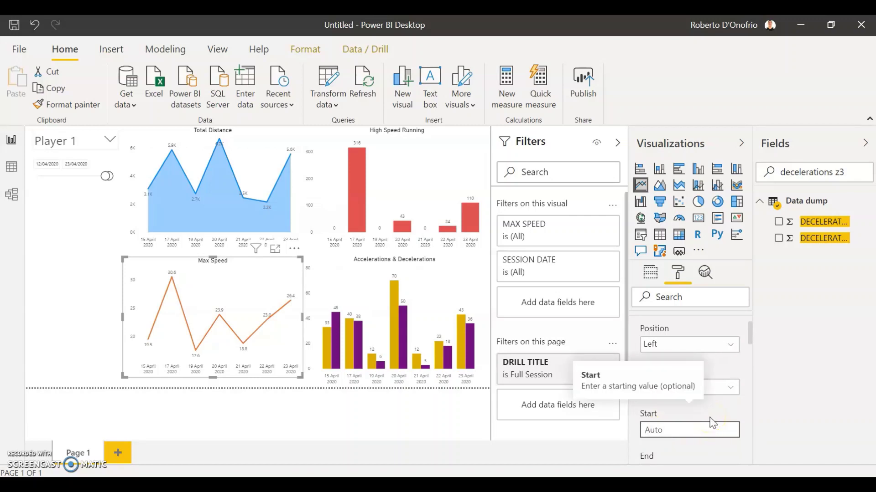
click(686, 414)
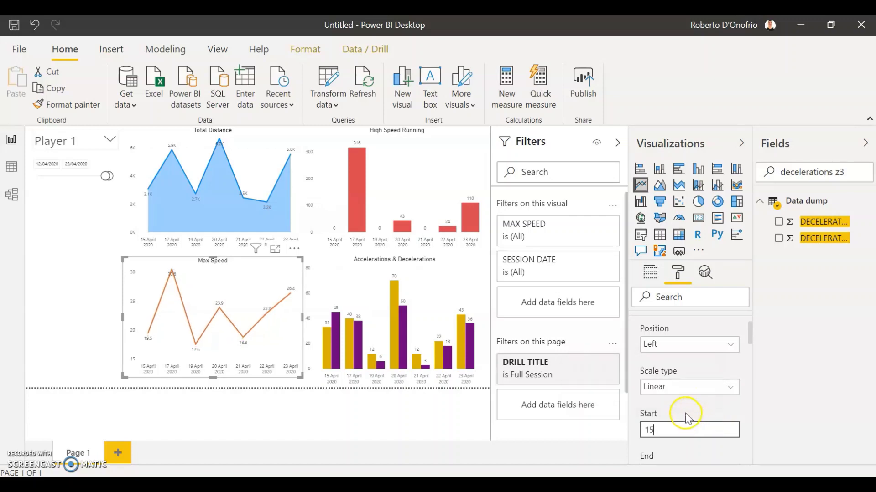
click(400, 424)
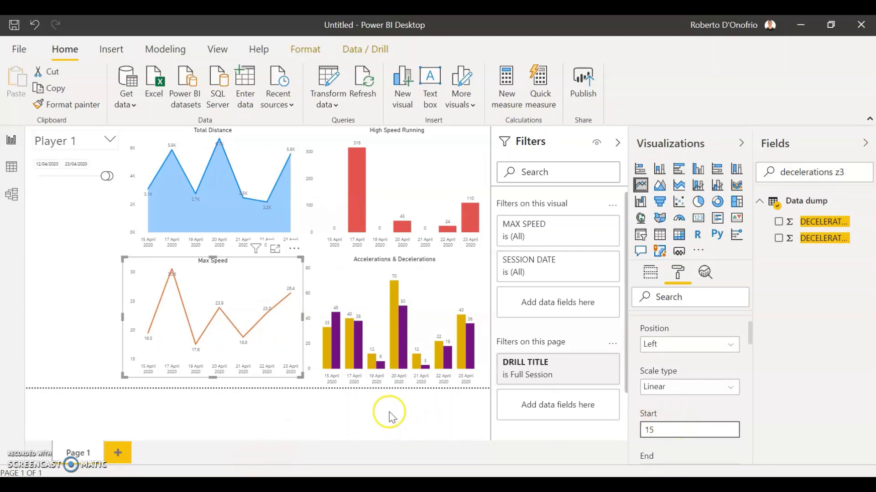
click(276, 424)
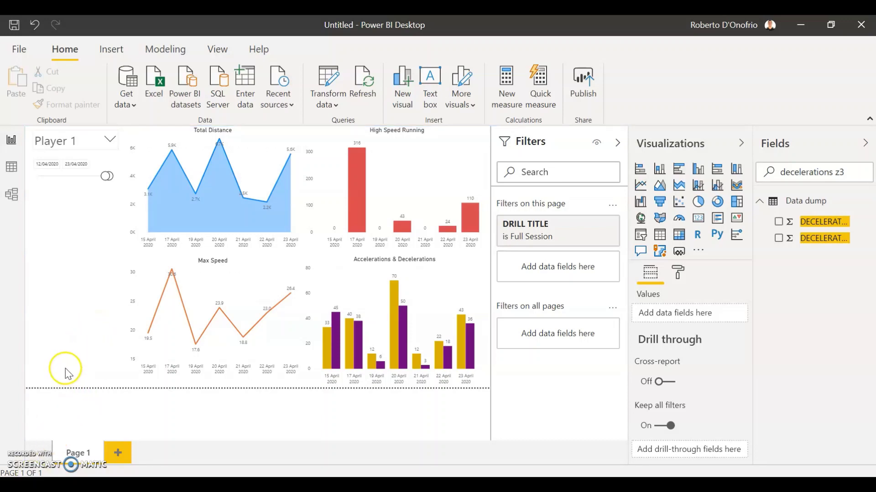
- Add a multi-row card showing TOTAL DISTANCE beside the Max Speed chart, beneath the slicers, and review the field's aggregation options
click(719, 221)
drag(70, 226, 78, 381)
drag(856, 166, 773, 165)
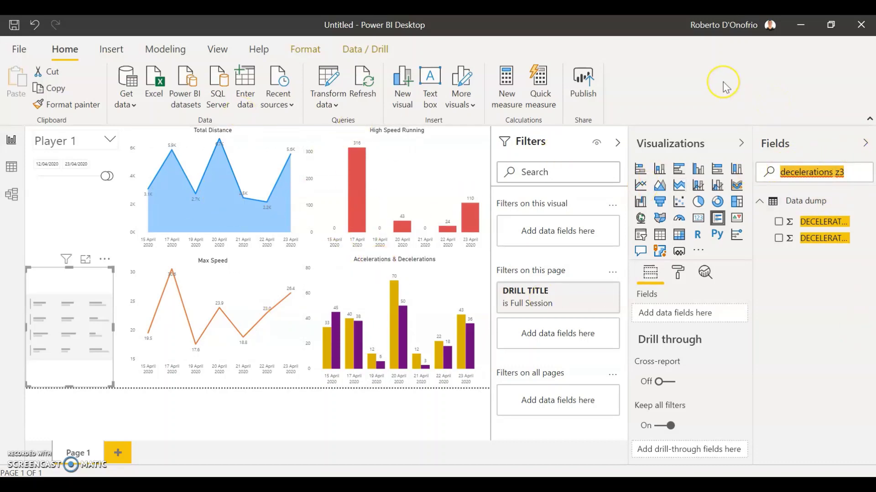
text(total distanc)
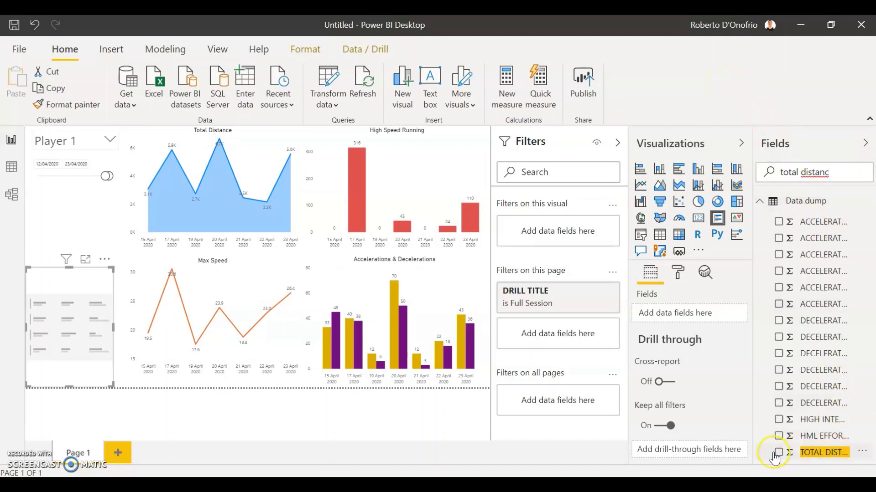
click(778, 453)
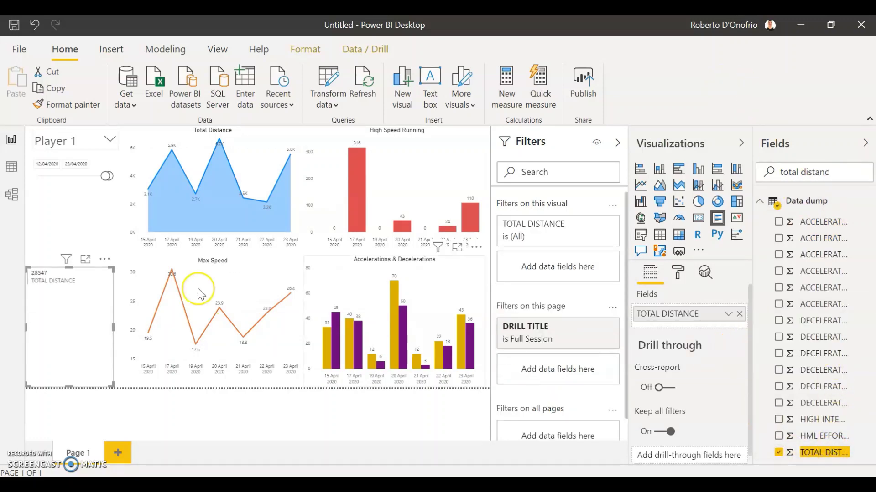
click(727, 314)
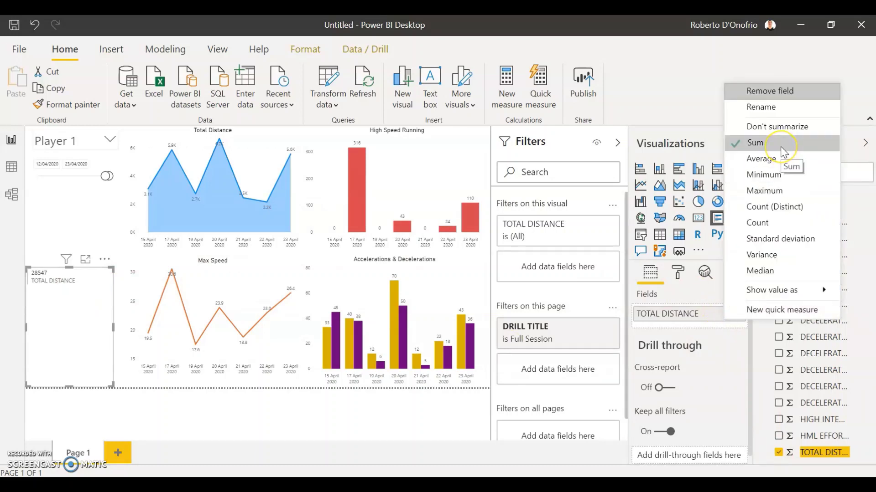
click(681, 94)
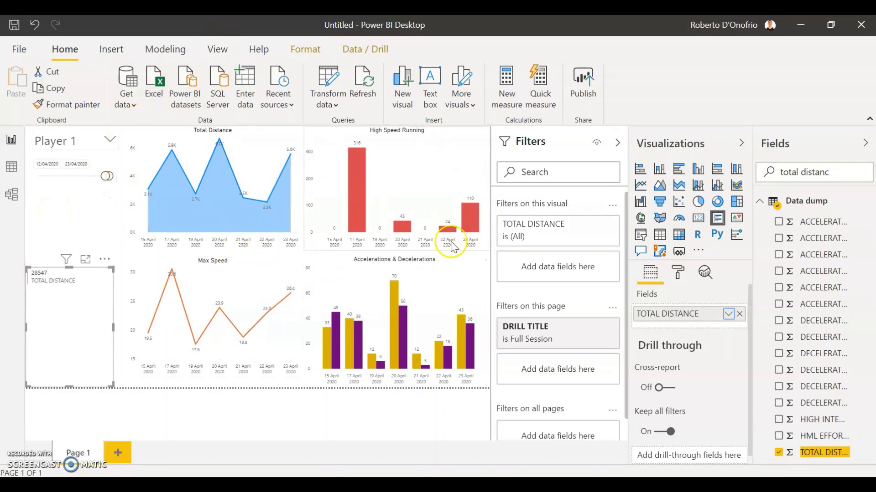
- Find the high speed running fields and add HIGH SPEED RUNNING (ABSOLUTE) to the multi-row card
click(836, 173)
drag(802, 173, 762, 172)
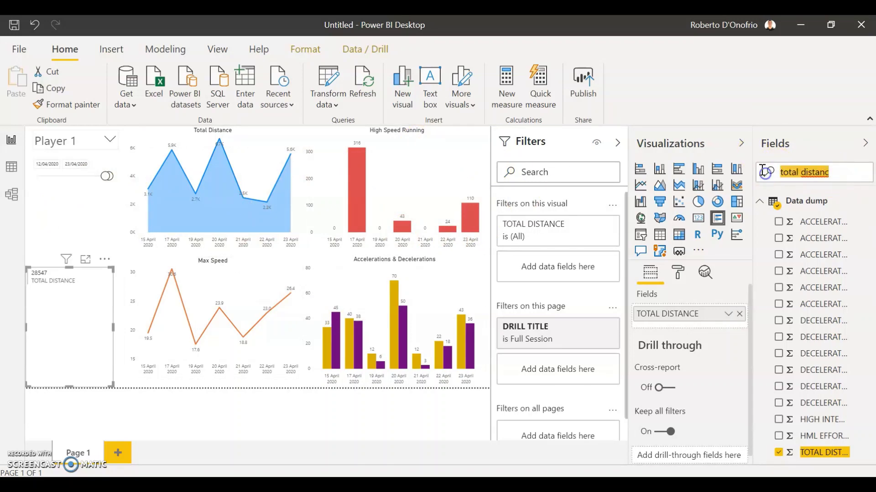
text(high speed ru)
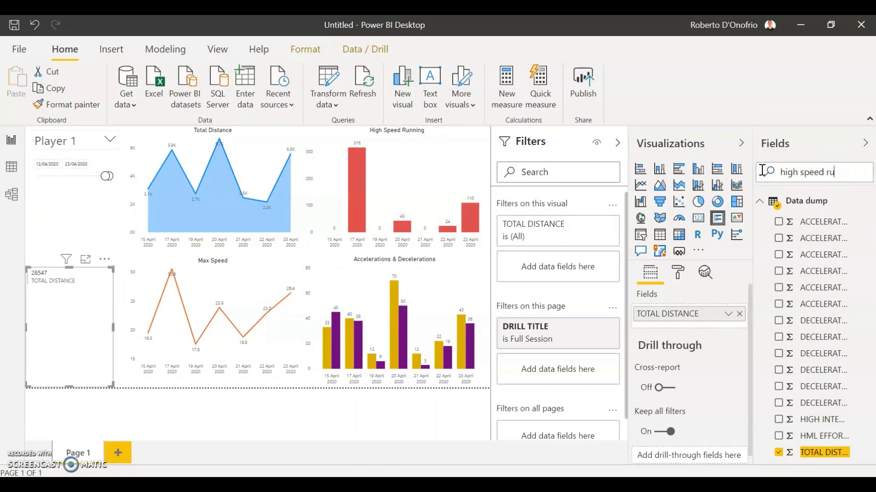
text(n)
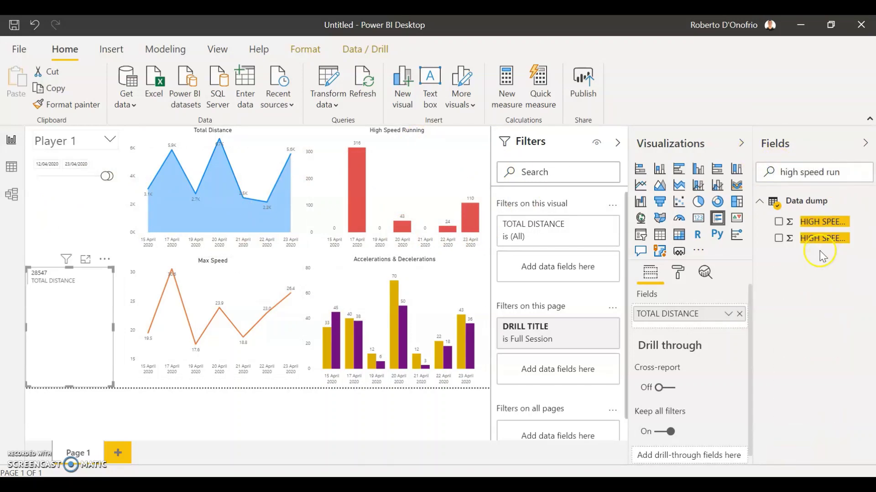
click(780, 222)
- Add MAX SPEED to the multi-row card and summarize it by Maximum
drag(852, 177, 773, 176)
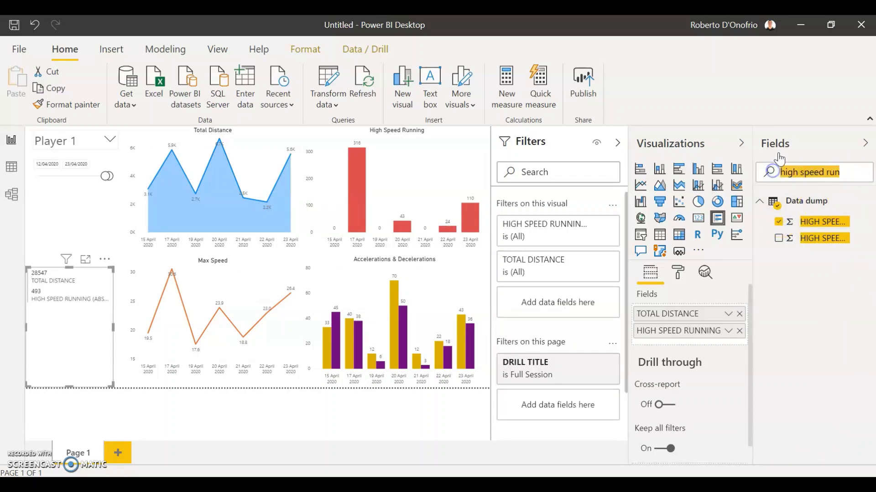
text(max speed)
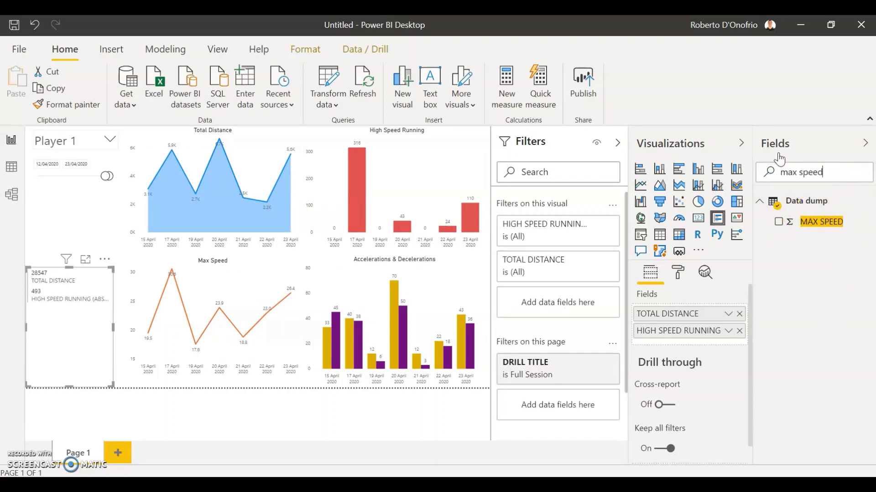
click(780, 224)
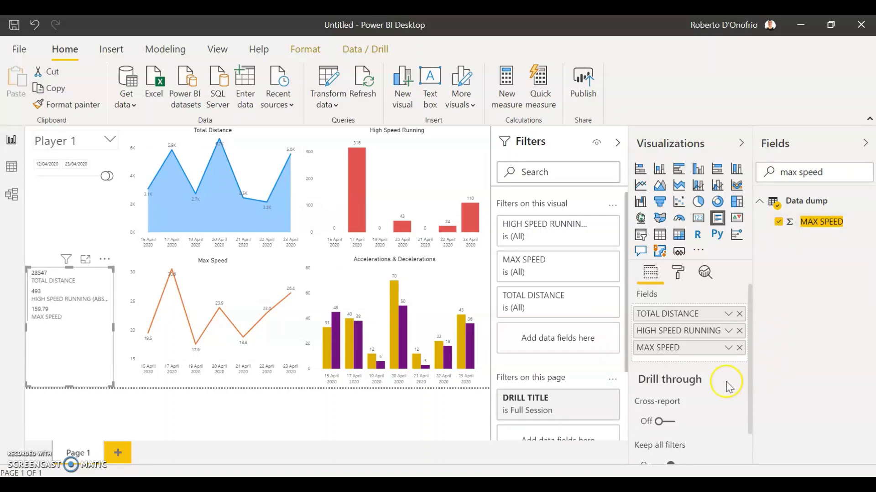
click(729, 349)
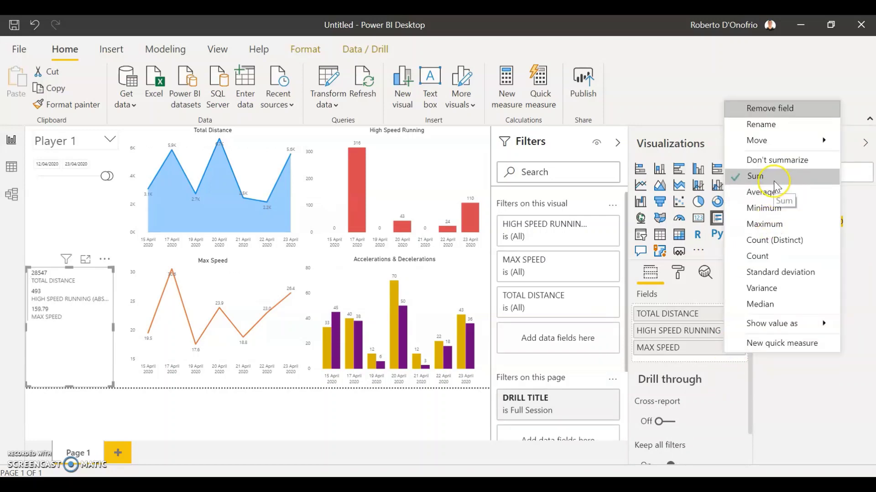
click(771, 226)
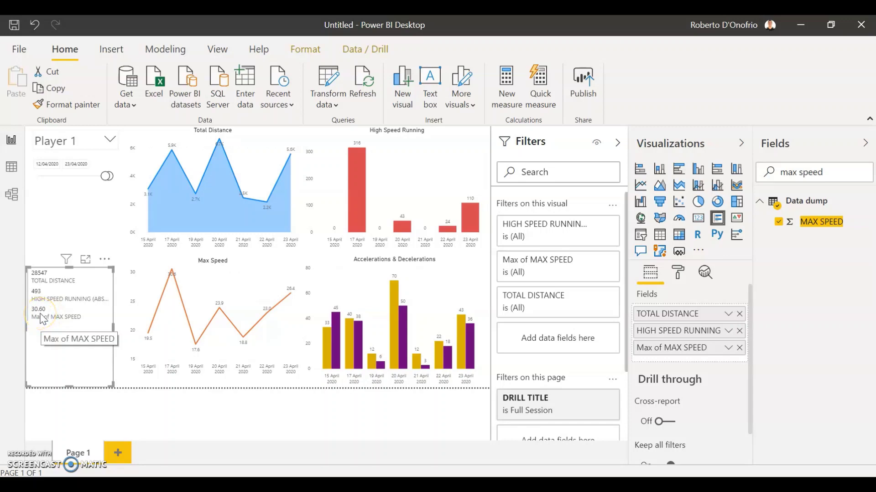
- Find the zone 3 acceleration fields and add ACCELERATIONS Z3-Z6 to the multi-row card
drag(860, 176, 766, 167)
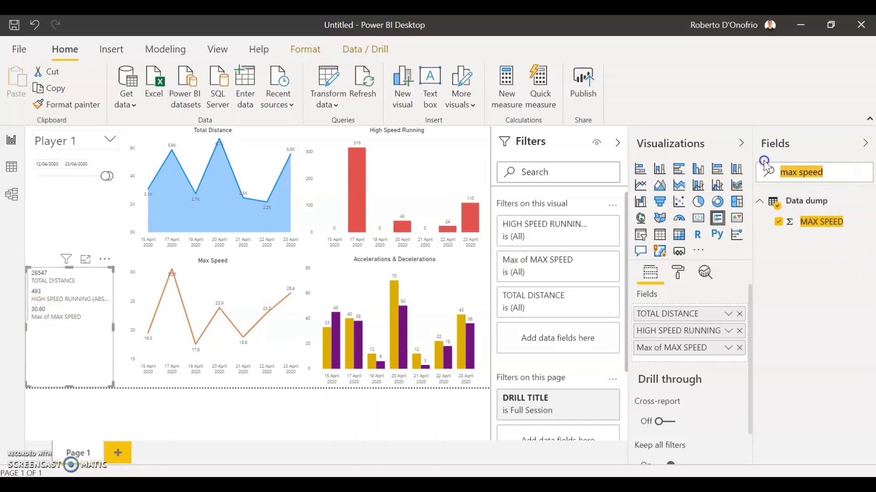
text(accelera)
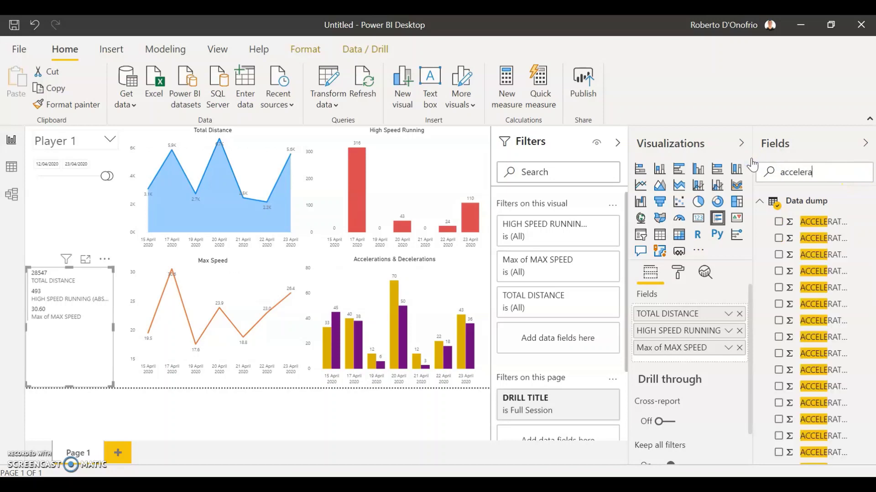
text(tions z)
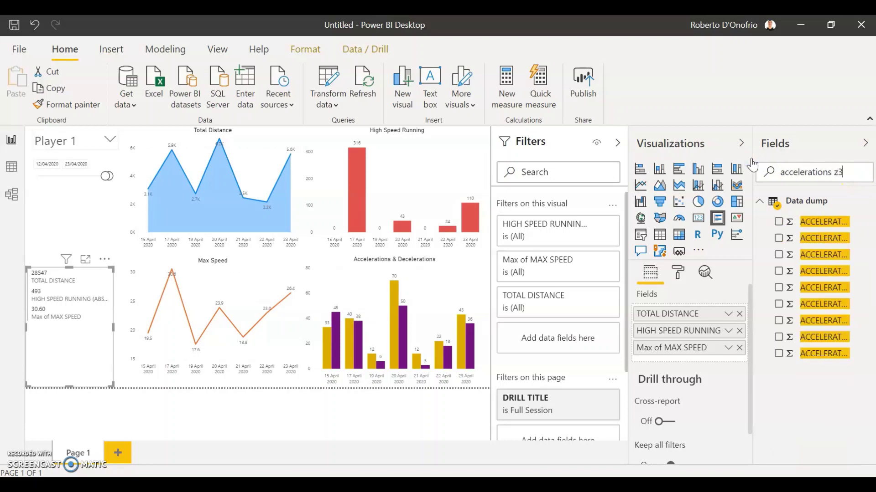
text(3)
click(778, 238)
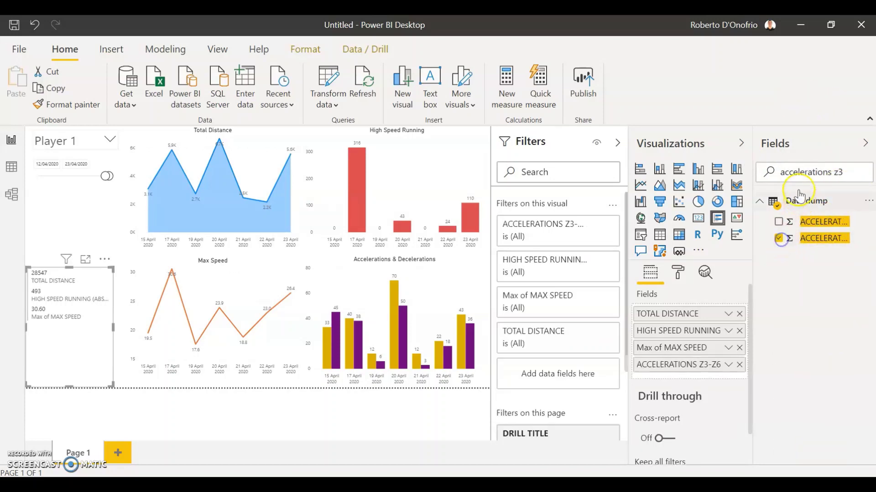
- Add DECELERATIONS Z3-Z6 to the multi-row card, lower the card's upper edge slightly to fit its rows, and deselect it
double_click(797, 173)
text(de)
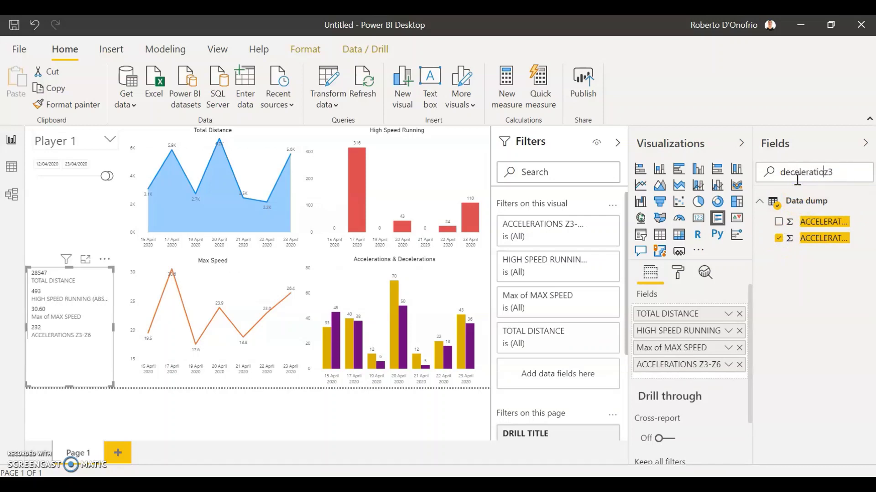
click(779, 238)
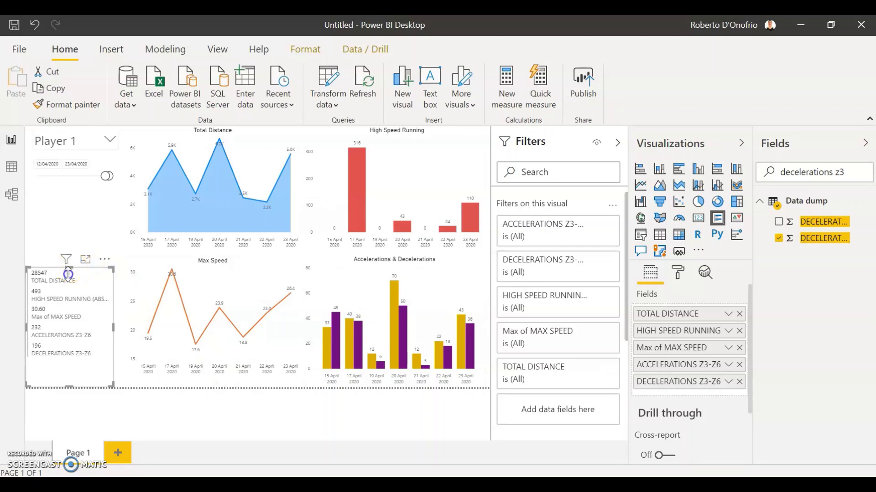
drag(68, 274, 67, 286)
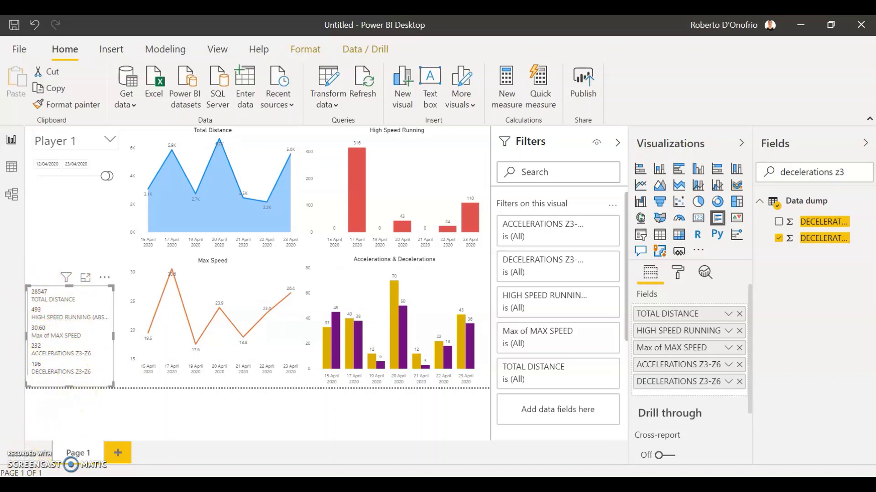
click(196, 404)
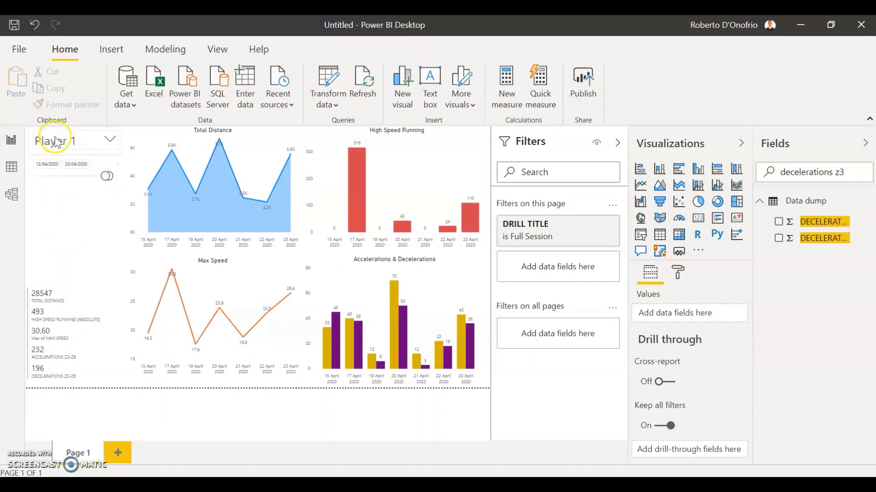
- Filter the report by Player 10 and by Player 11 in the player slicer to check how the charts and card respond
click(110, 140)
click(56, 176)
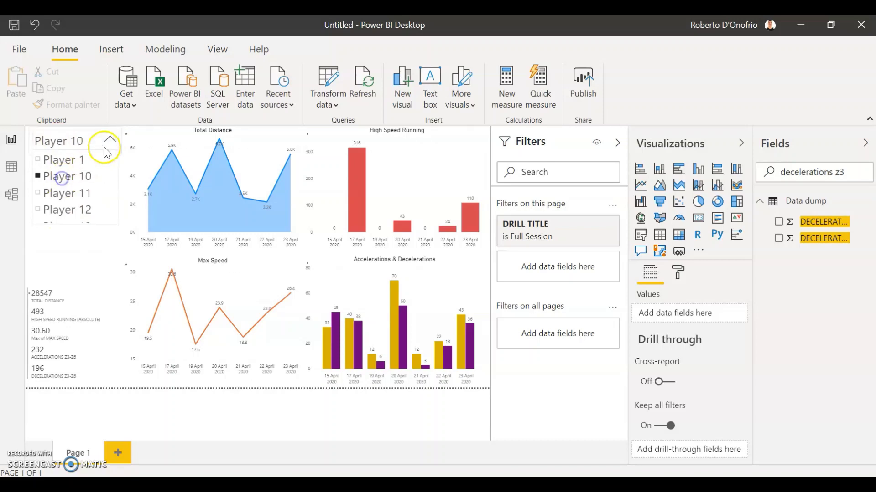
click(107, 142)
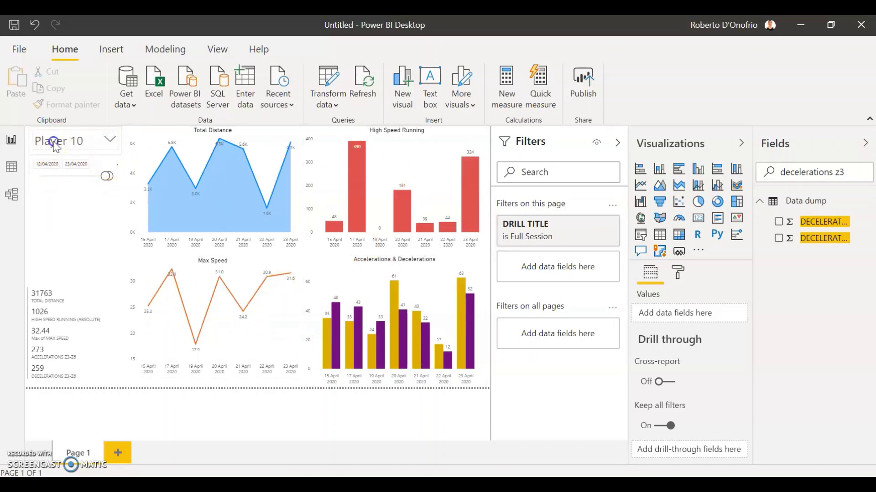
click(110, 140)
click(58, 191)
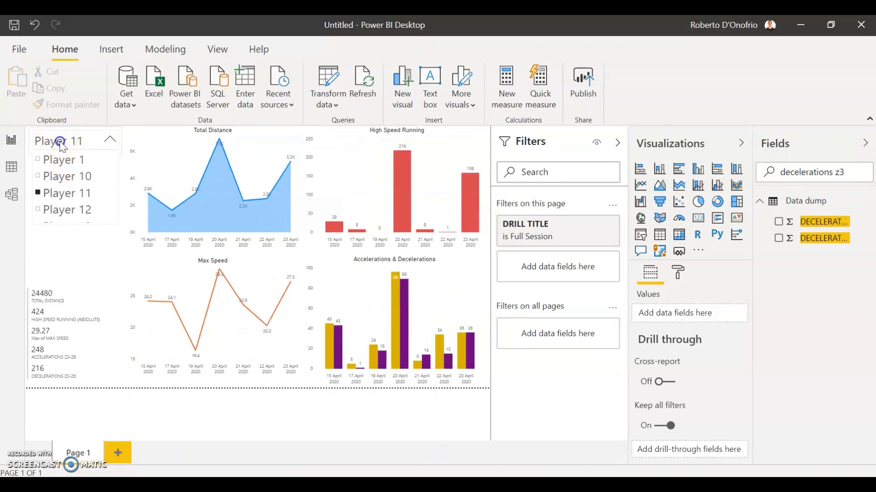
click(60, 142)
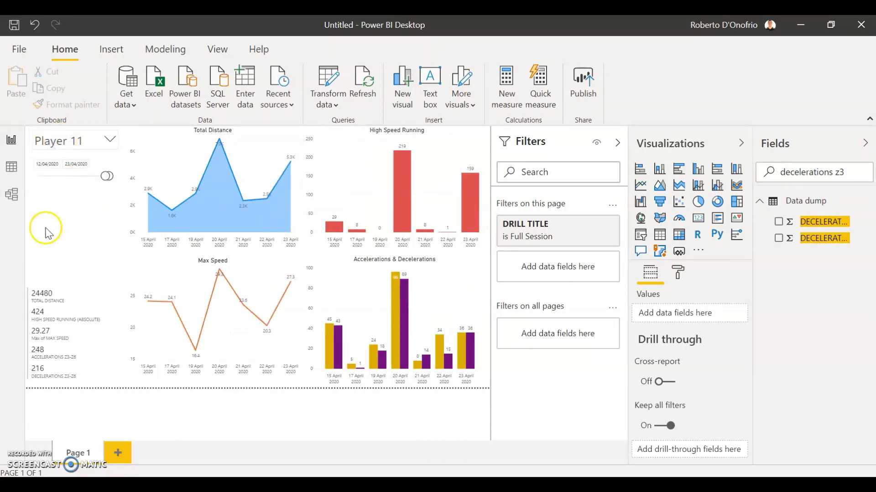
- Switch the player slicer to Player 12 and on to Player 13, and close its list
mouse_move(65, 150)
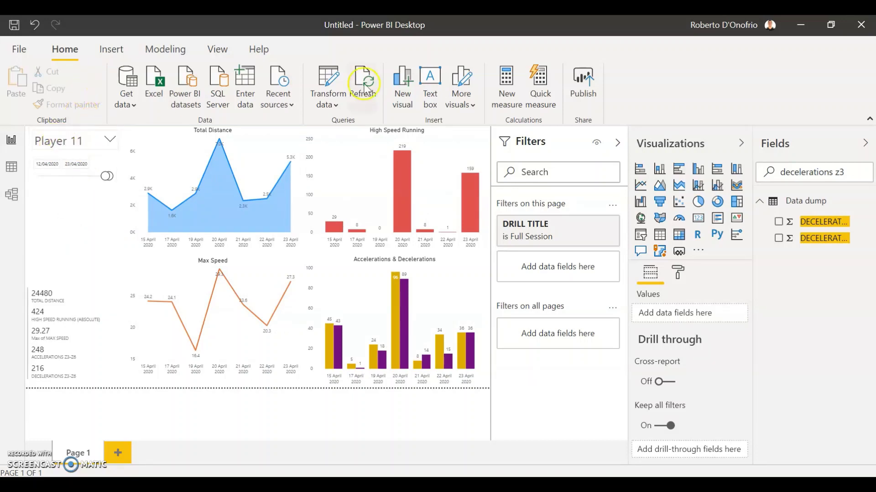
click(74, 139)
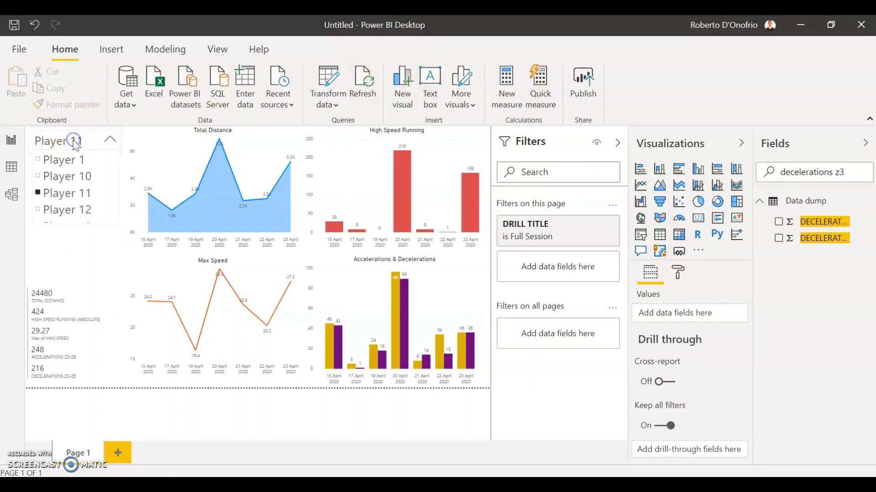
click(82, 210)
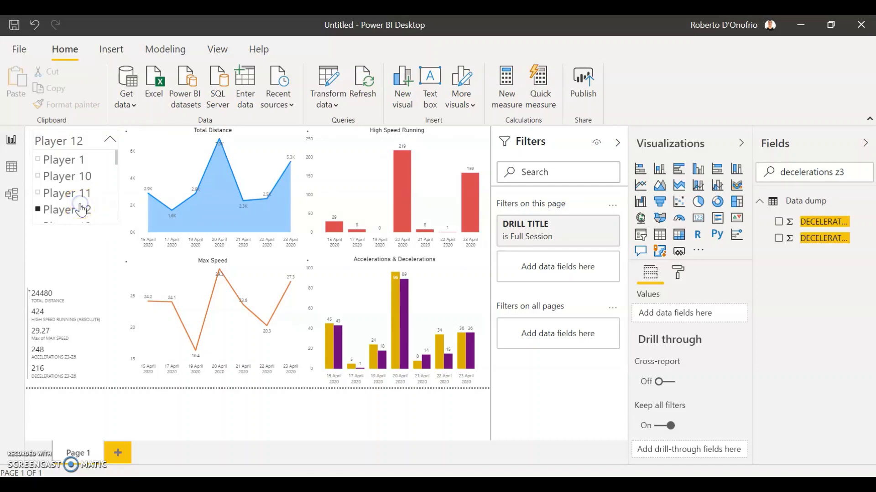
scroll(67, 187, down, 1)
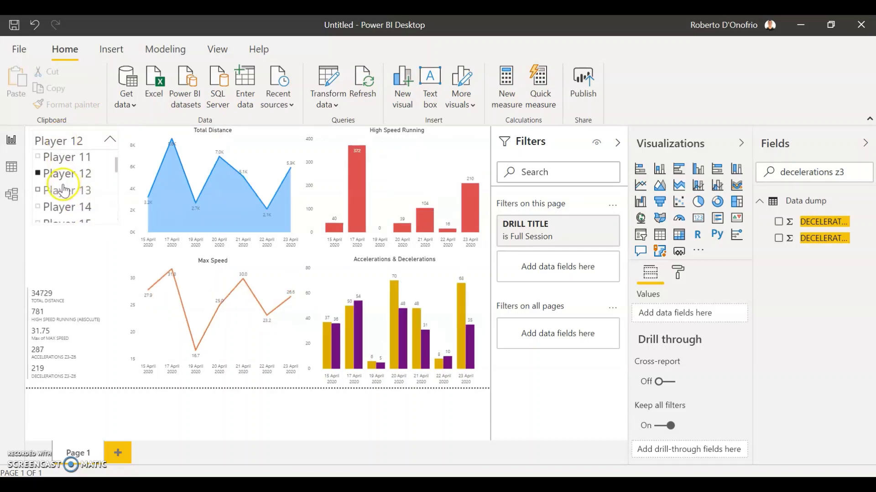
click(66, 190)
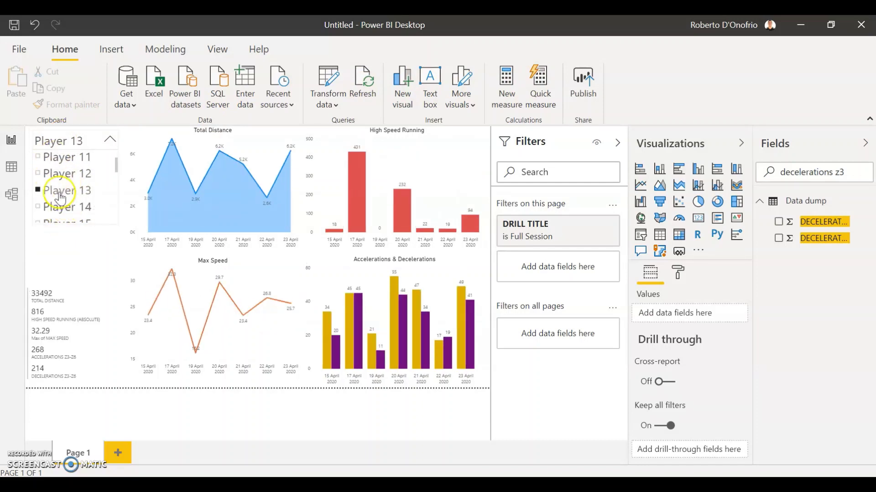
click(59, 248)
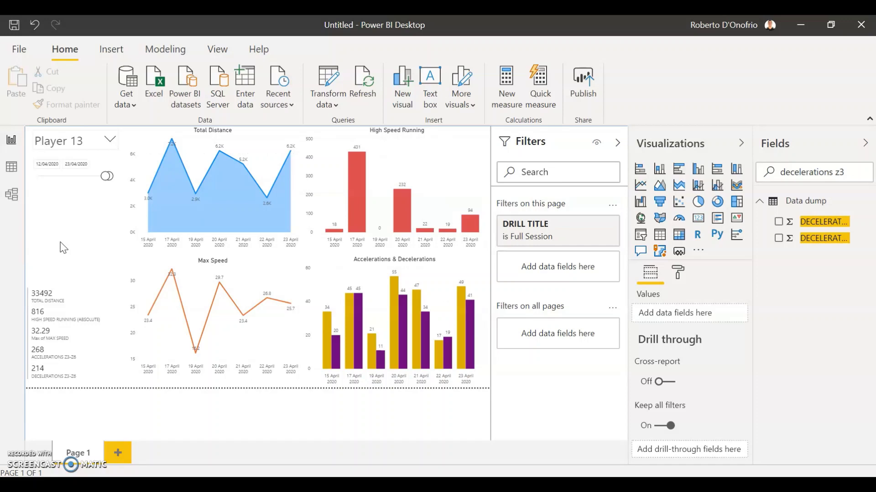
drag(65, 245, 103, 259)
mouse_move(80, 254)
mouse_down()
mouse_move(141, 238)
mouse_move(102, 211)
mouse_move(86, 218)
mouse_move(70, 249)
mouse_up()
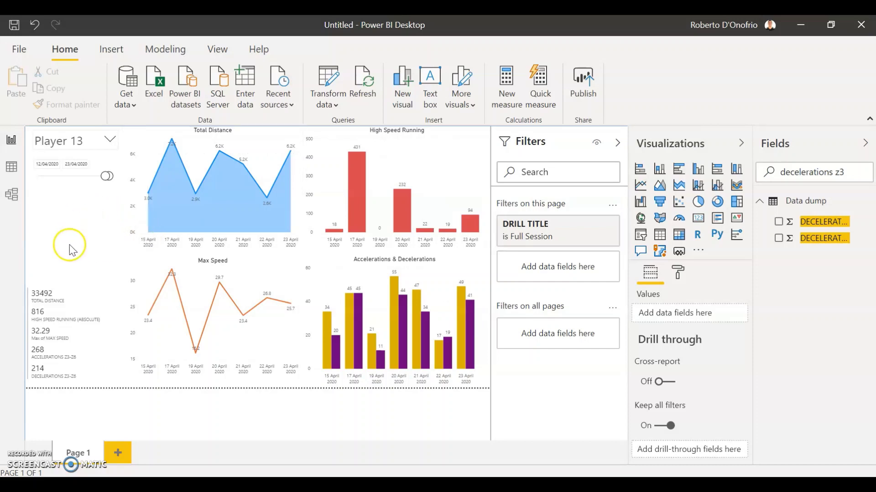